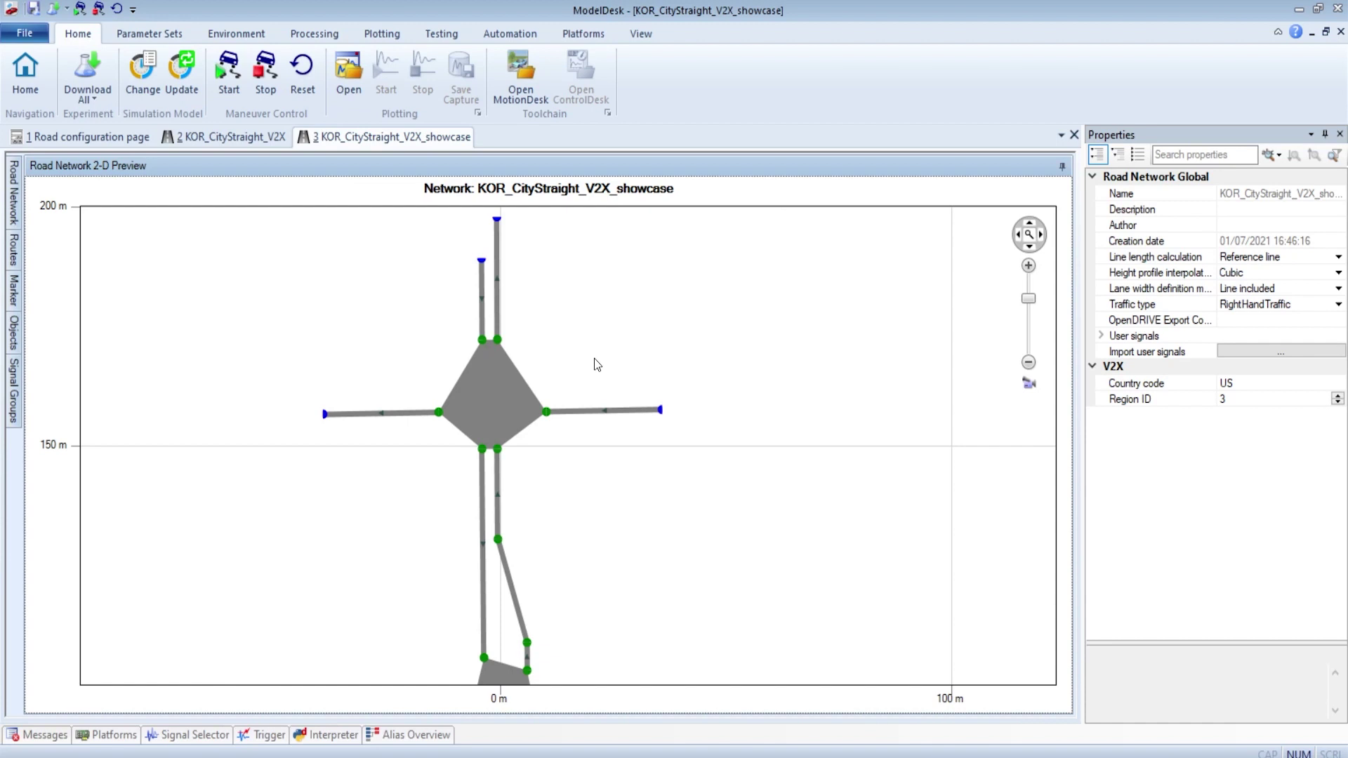
# - Select the junction Junction_3 - Copy in the Road Network 2-D preview
pyautogui.moveTo(595, 358); pyautogui.dragTo(596, 377)
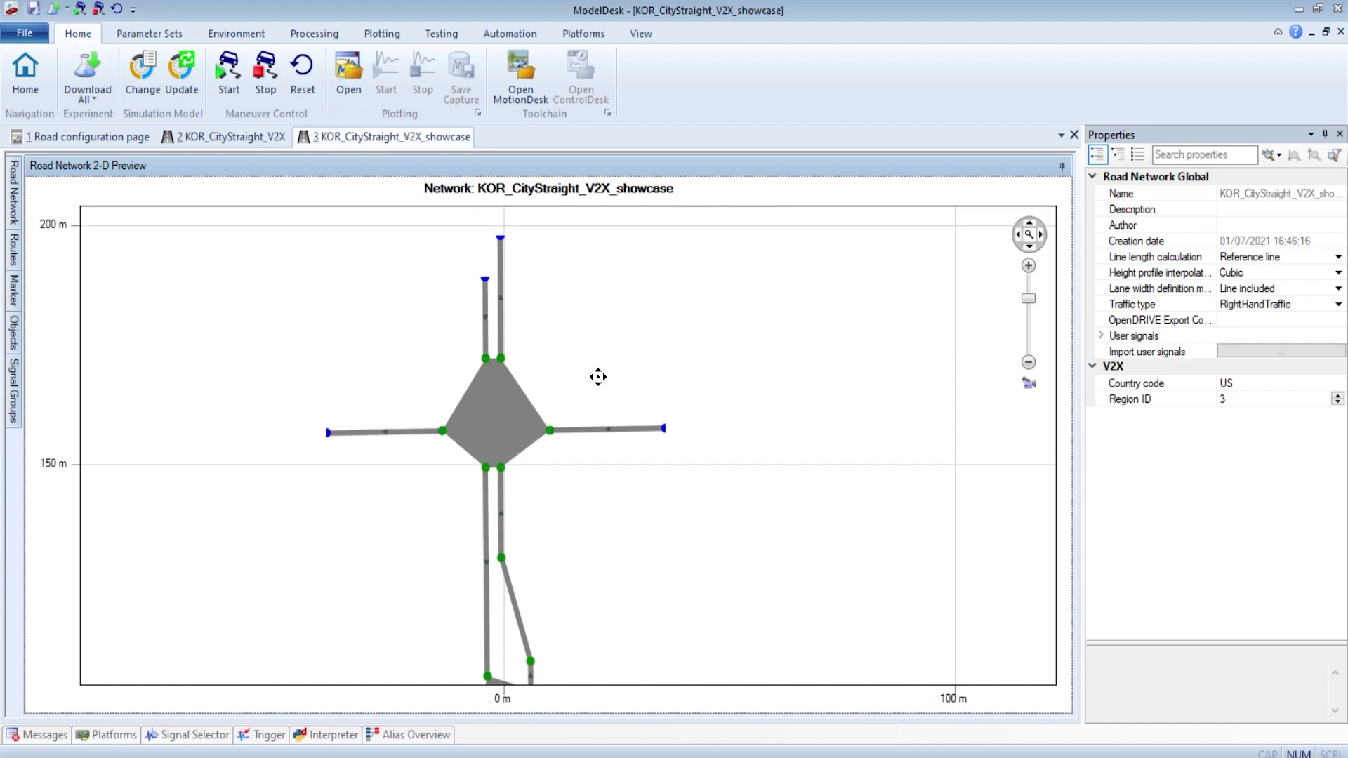
pyautogui.click(505, 416)
# - In the junction's detailed view, link MainRoad_South1 lane 0 to Road_West lane -1
pyautogui.doubleClick(504, 415)
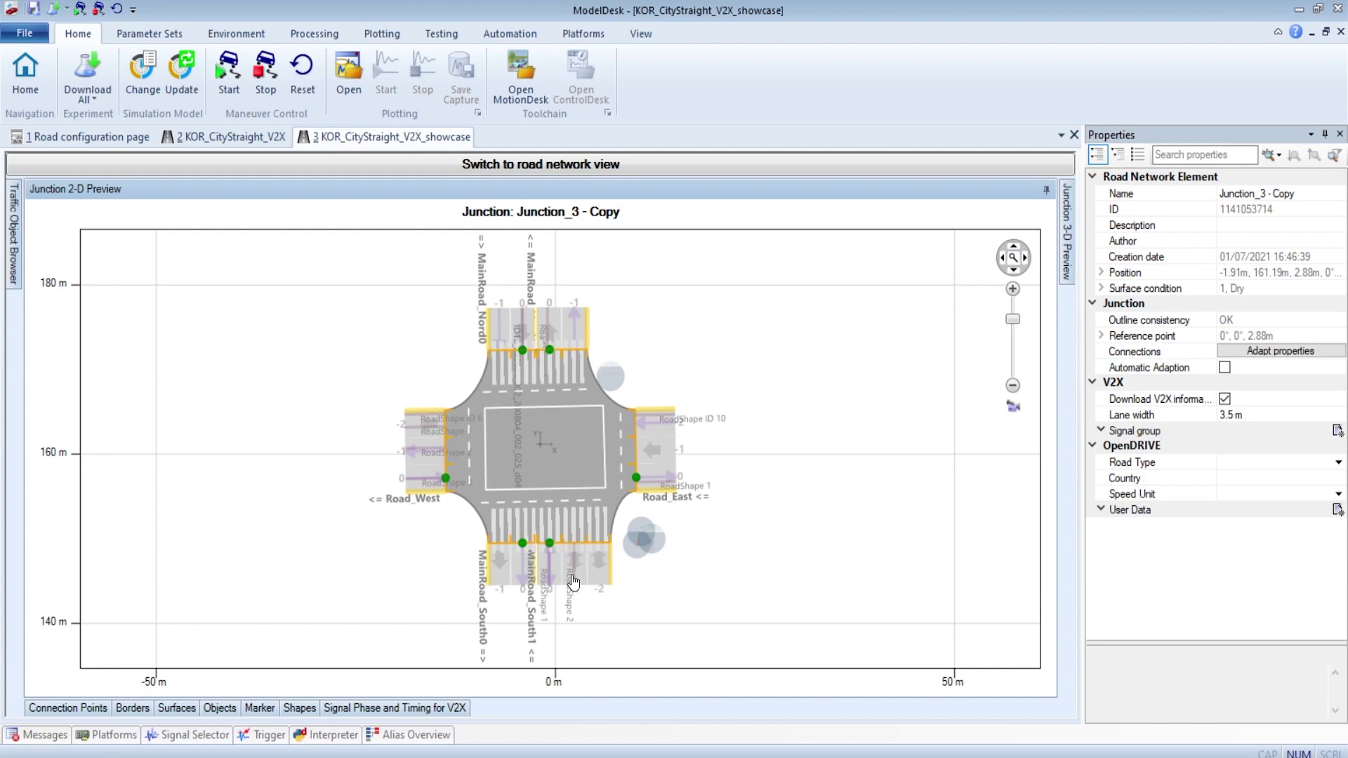
pyautogui.click(551, 568)
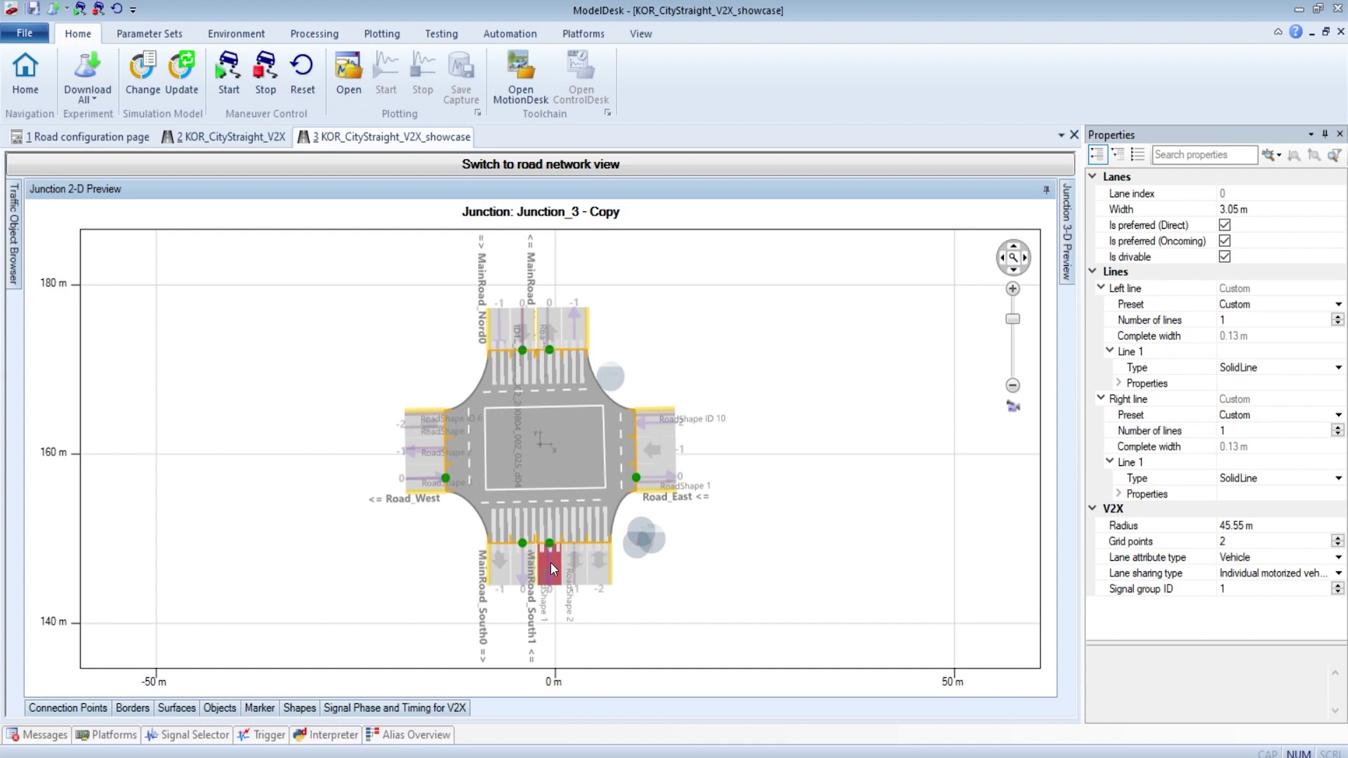
pyautogui.click(549, 562)
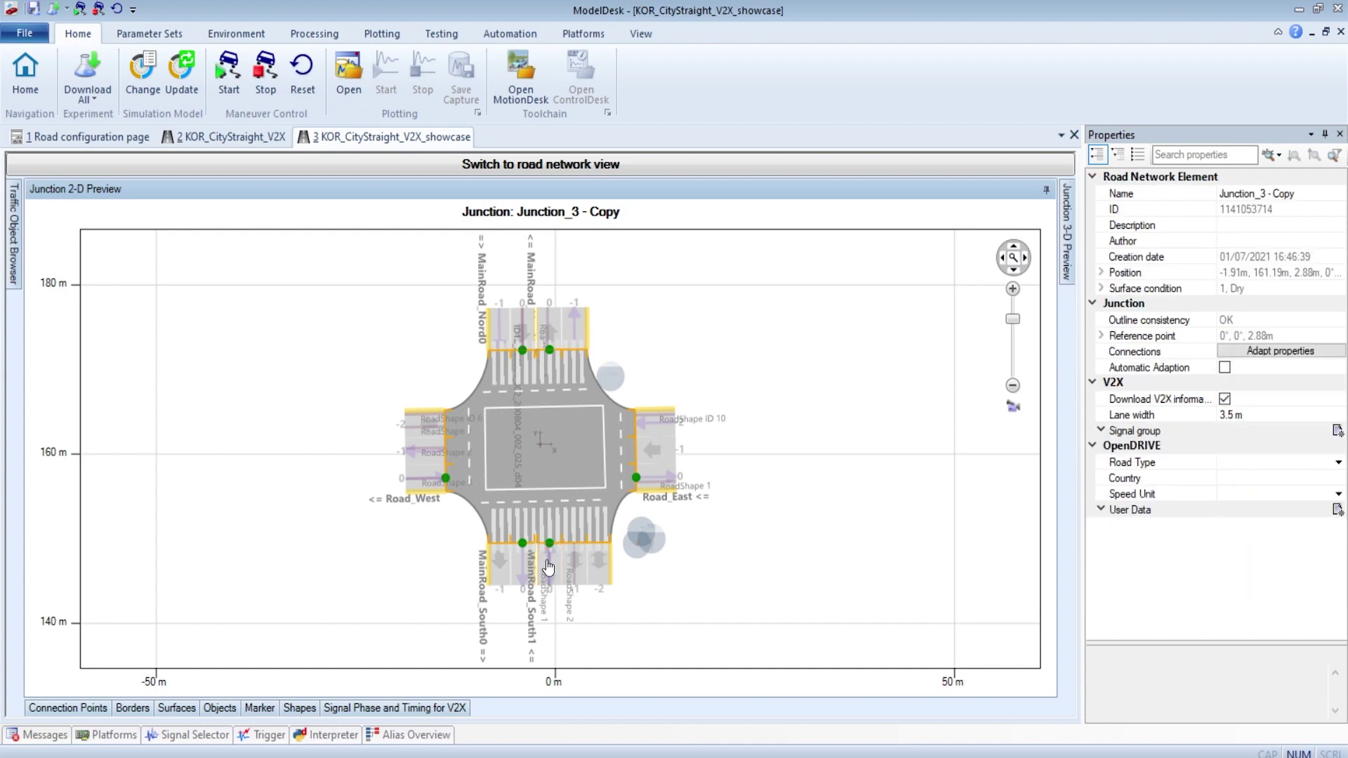
pyautogui.click(550, 566)
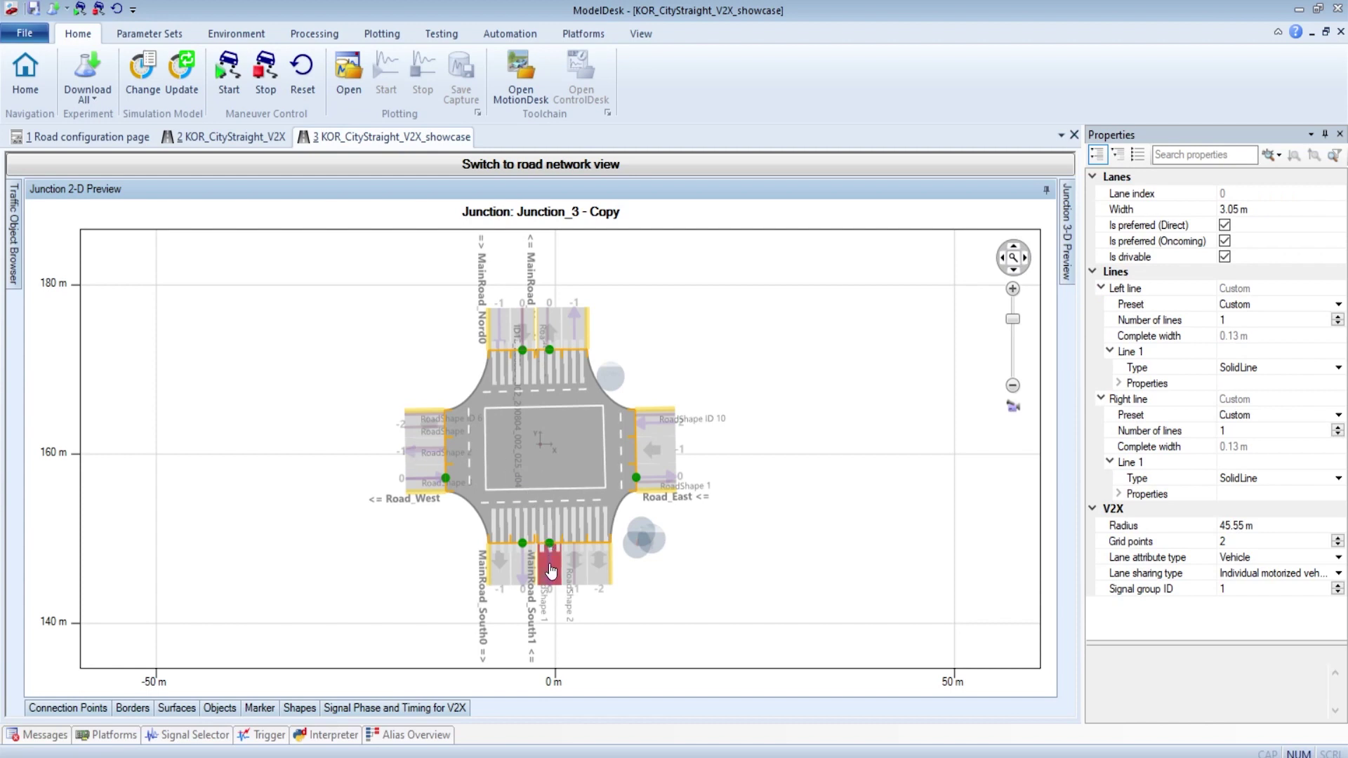
pyautogui.rightClick(551, 572)
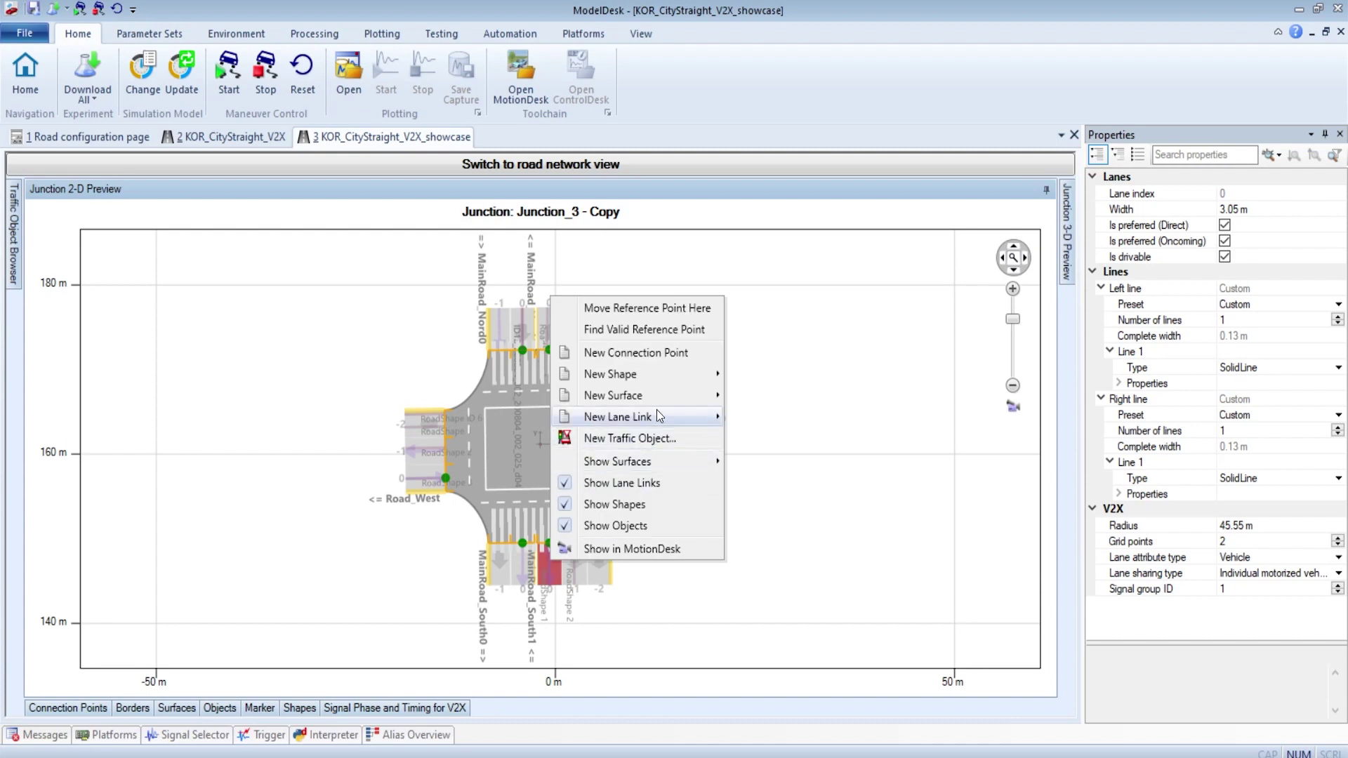
pyautogui.moveTo(657, 413)
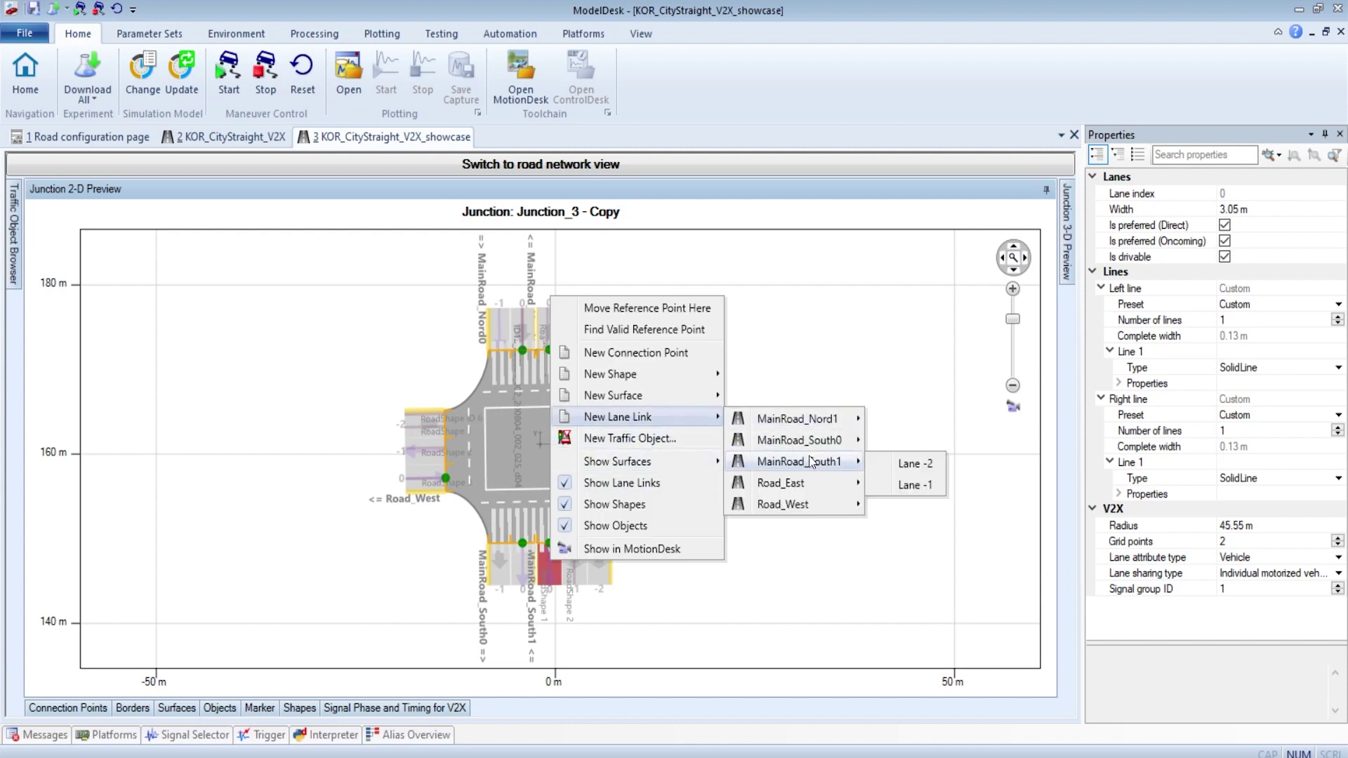
pyautogui.moveTo(820, 508)
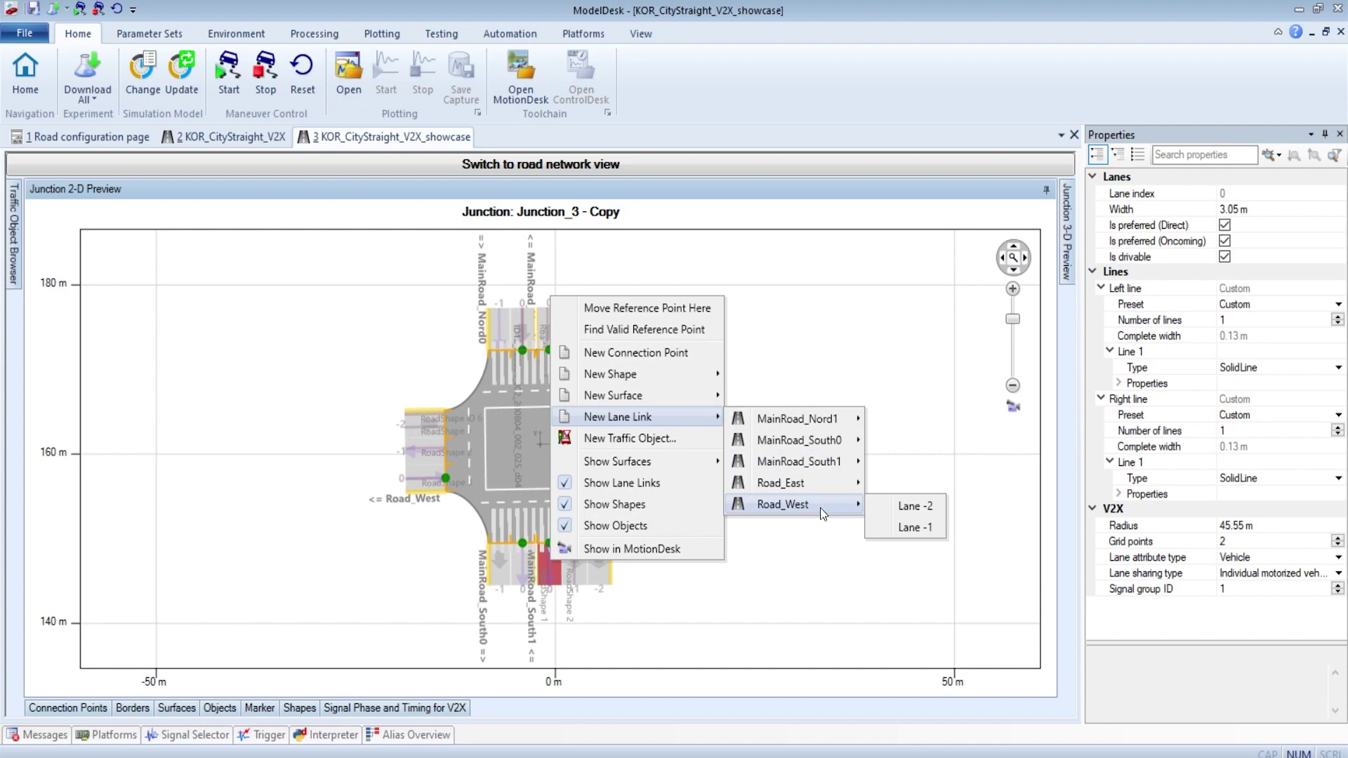
pyautogui.click(907, 530)
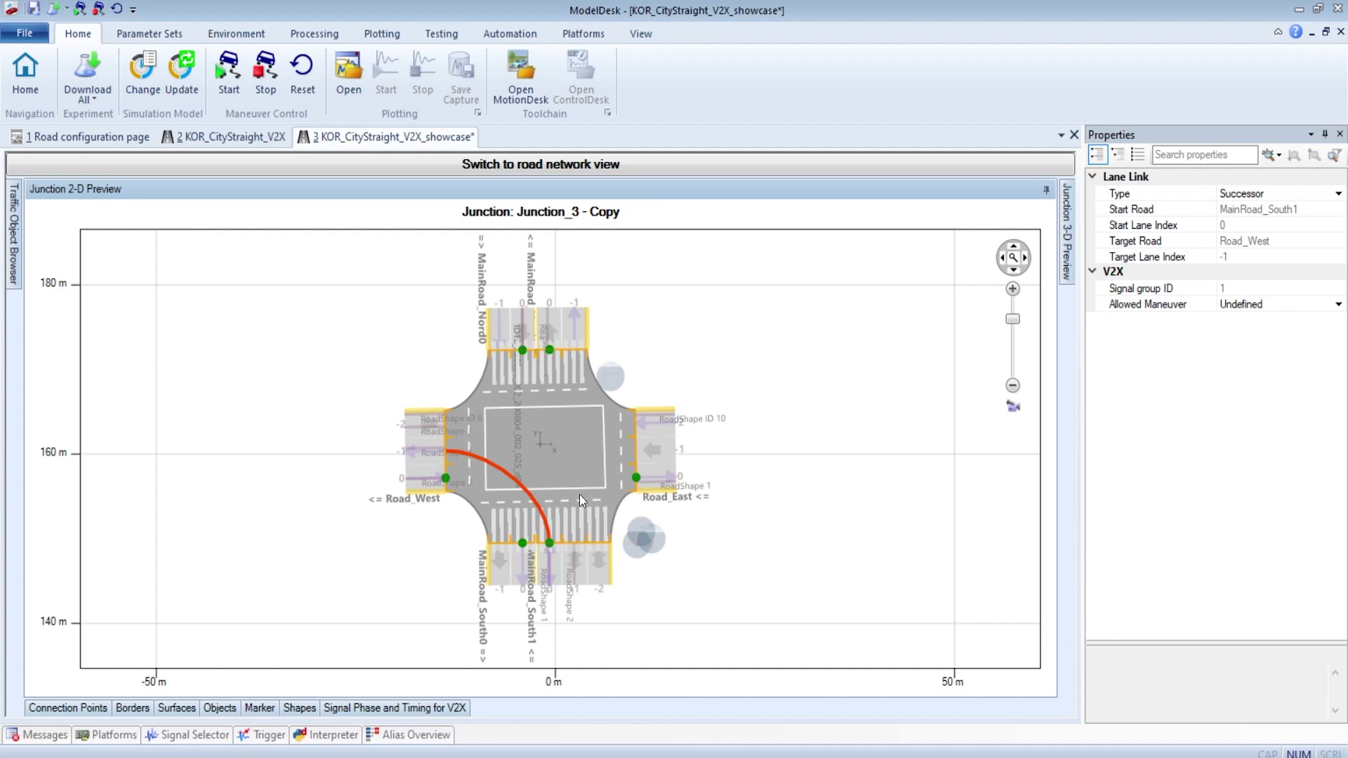
# - Link MainRoad_South1 lane -1 straight through to MainRoad_Nord1
pyautogui.click(574, 567)
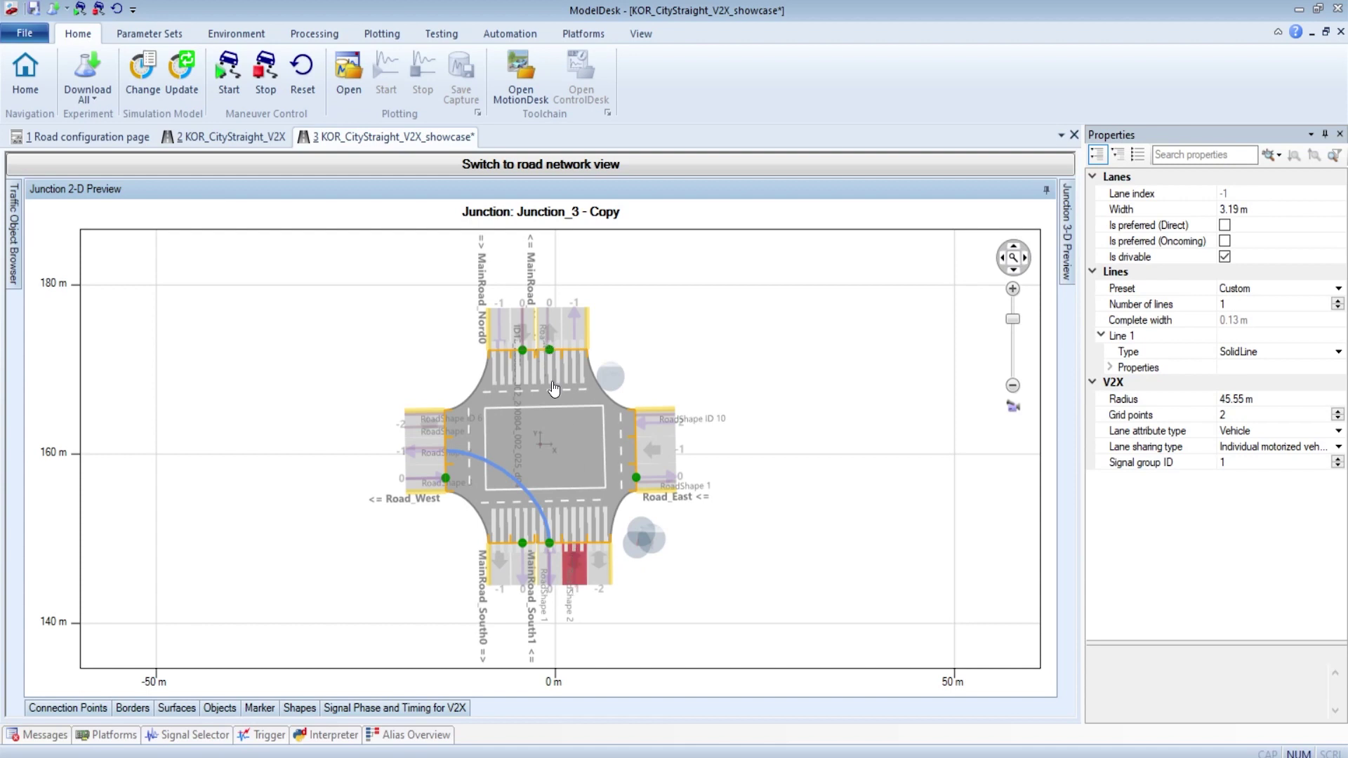
pyautogui.rightClick(573, 563)
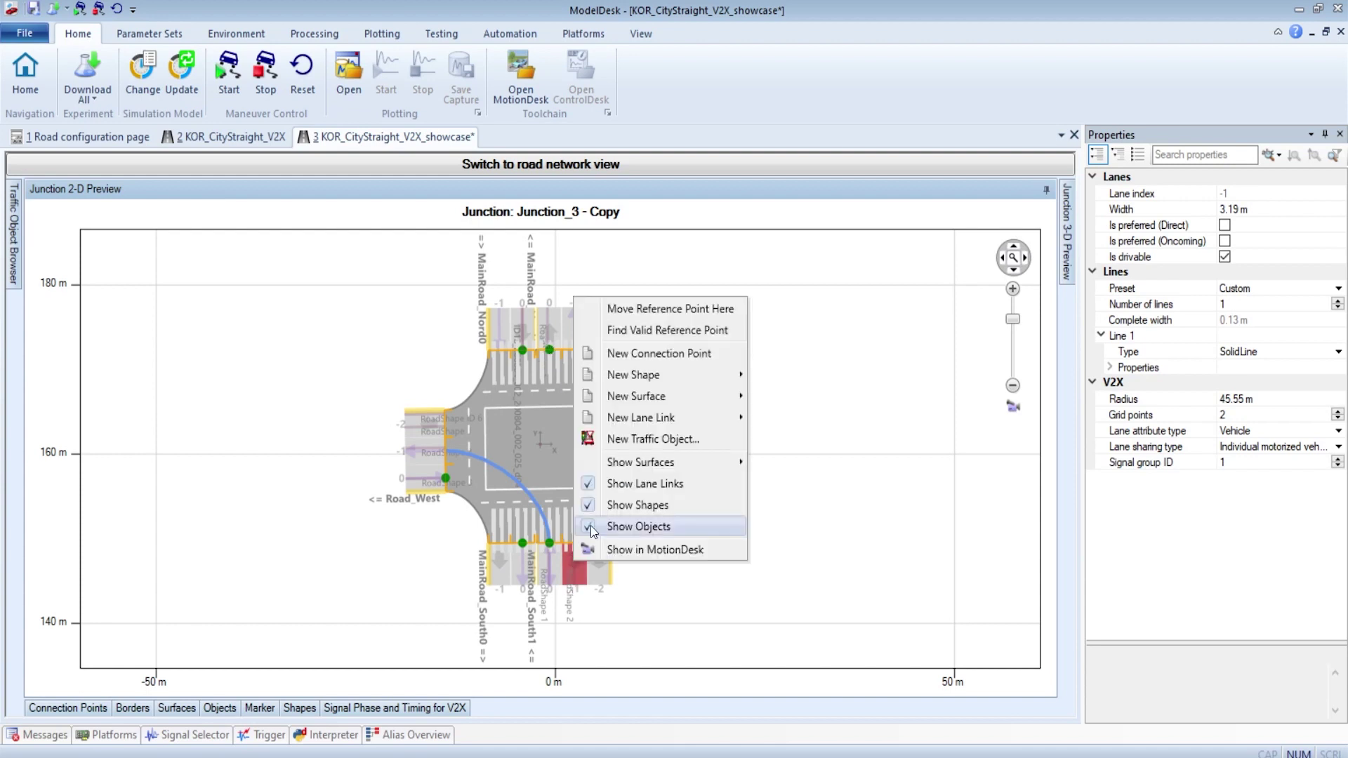
pyautogui.moveTo(678, 414)
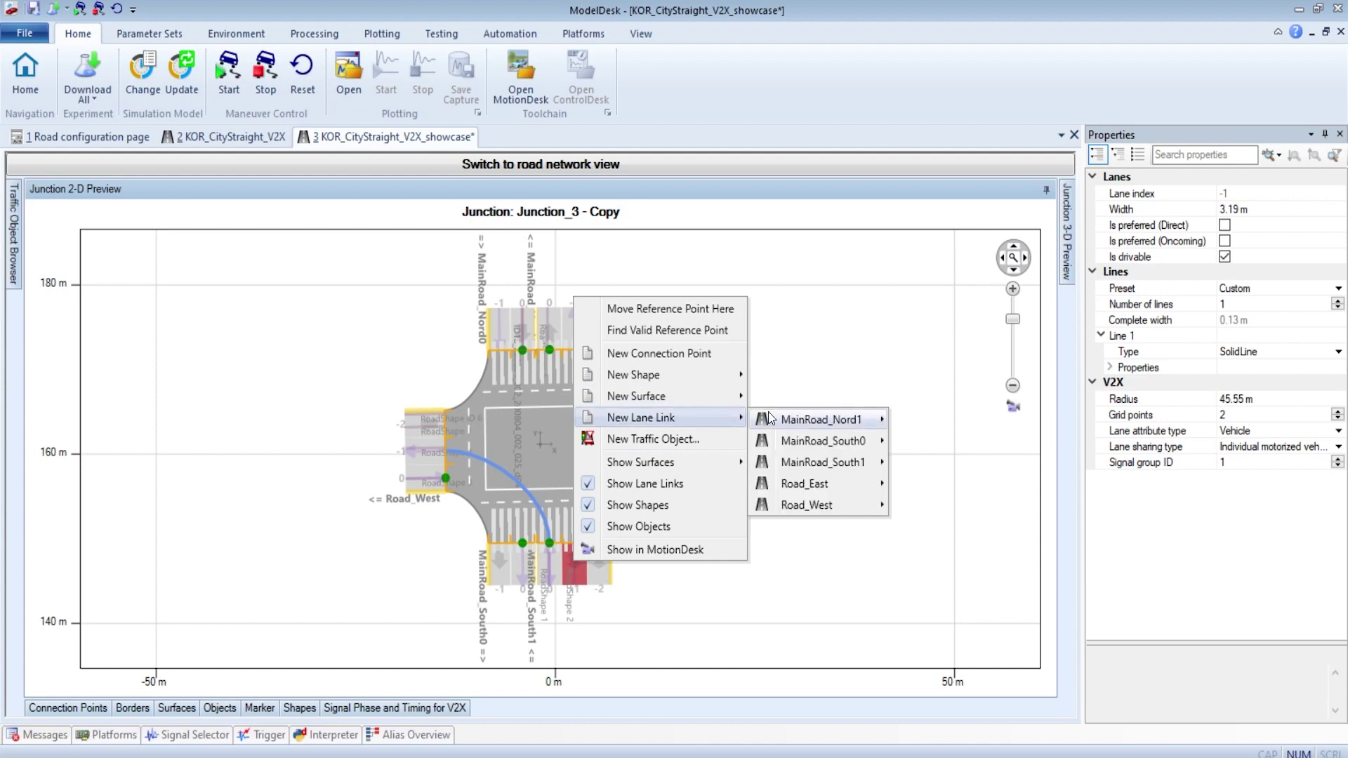
pyautogui.moveTo(785, 425)
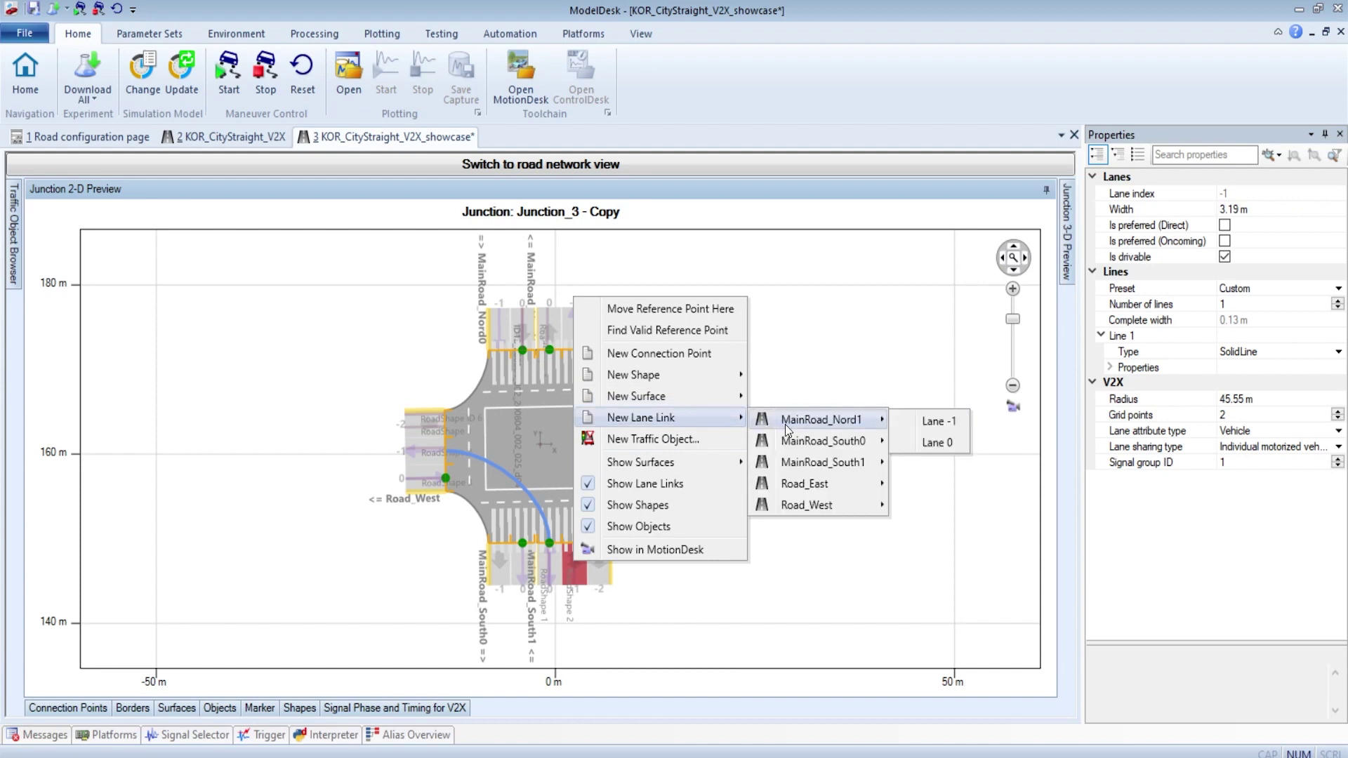
pyautogui.click(932, 444)
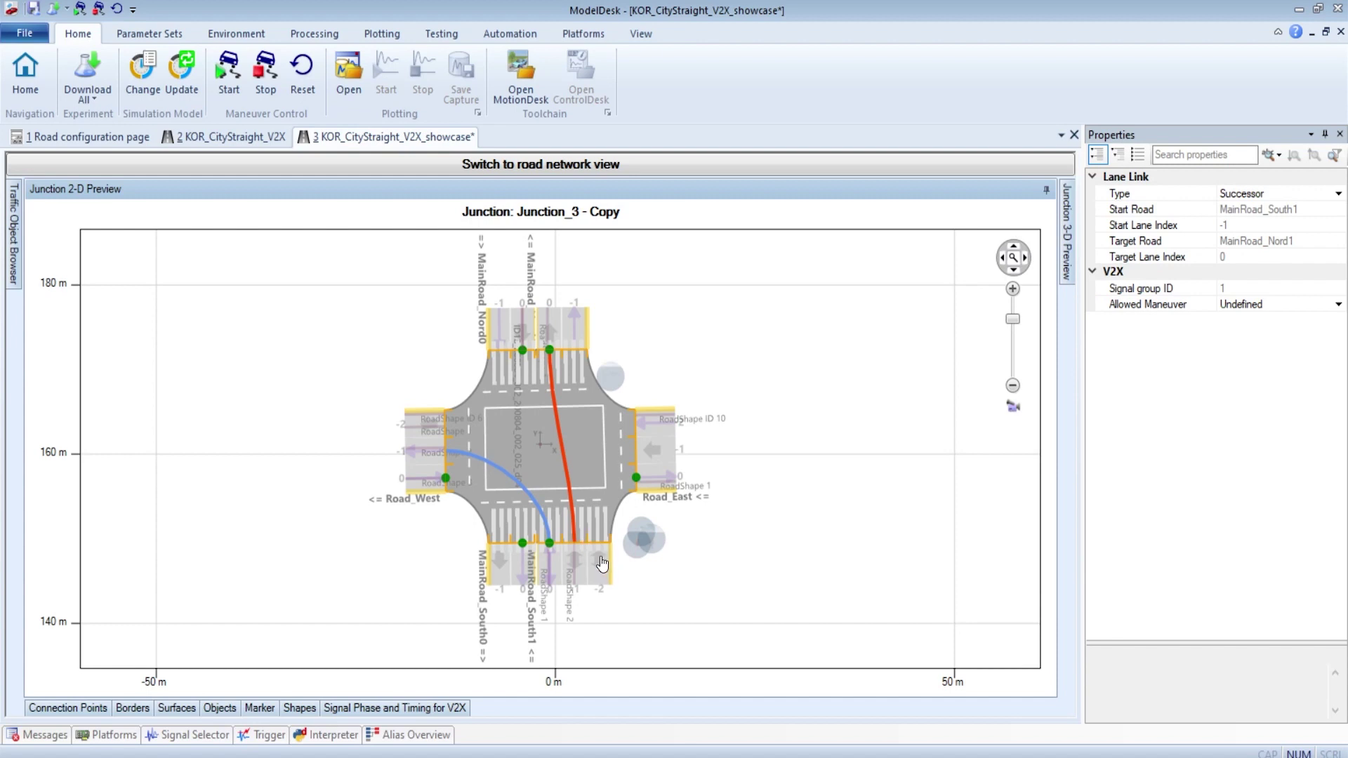
# - Link Road_East lane -2 to MainRoad_Nord1 lane -1
pyautogui.rightClick(588, 539)
pyautogui.rightClick(692, 537)
pyautogui.click(1021, 660)
# - Add a lane link from a Road_West lane to its target lane
pyautogui.rightClick(534, 327)
pyautogui.rightClick(426, 477)
pyautogui.moveTo(600, 596)
pyautogui.moveTo(674, 685)
pyautogui.click(798, 689)
pyautogui.click(917, 596)
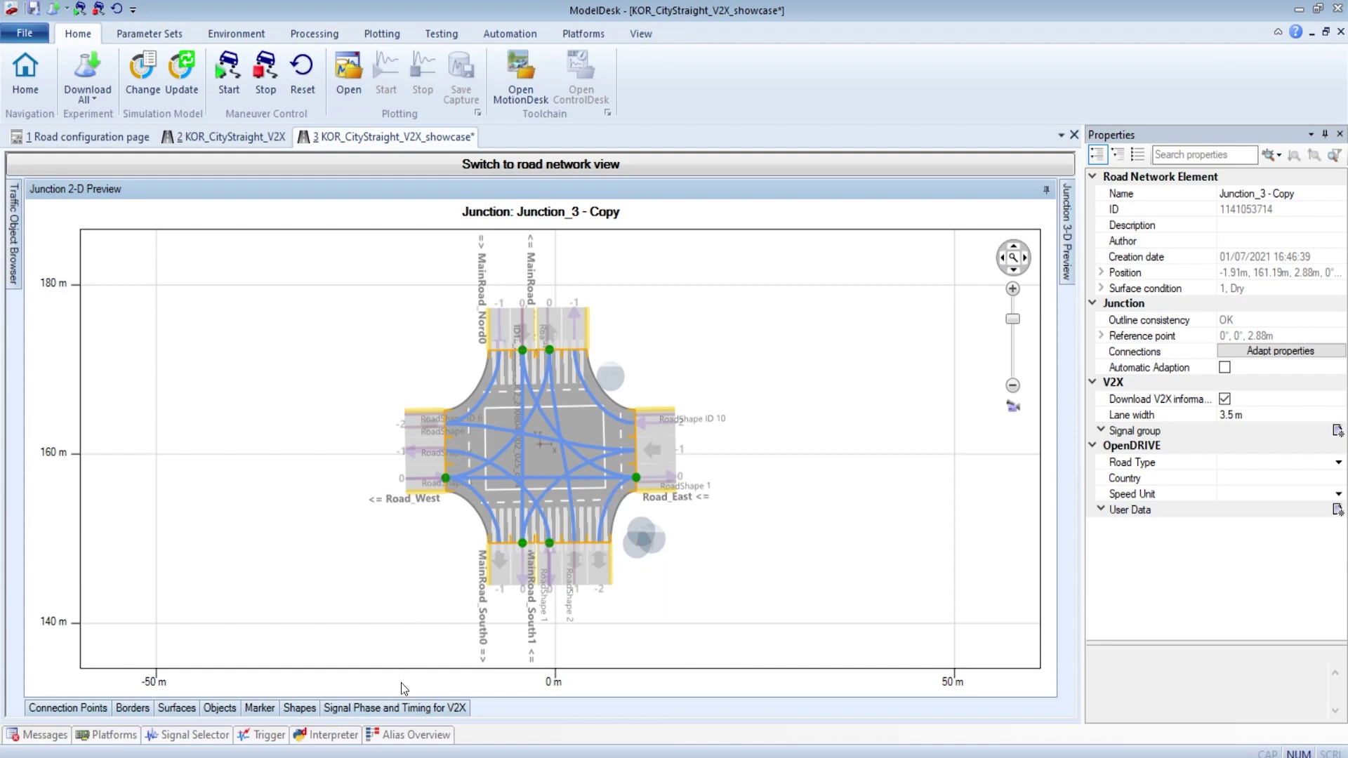
# - Create Signal group 1 from the Green Start template in Signal Phase and Timing for V2X
pyautogui.click(402, 703)
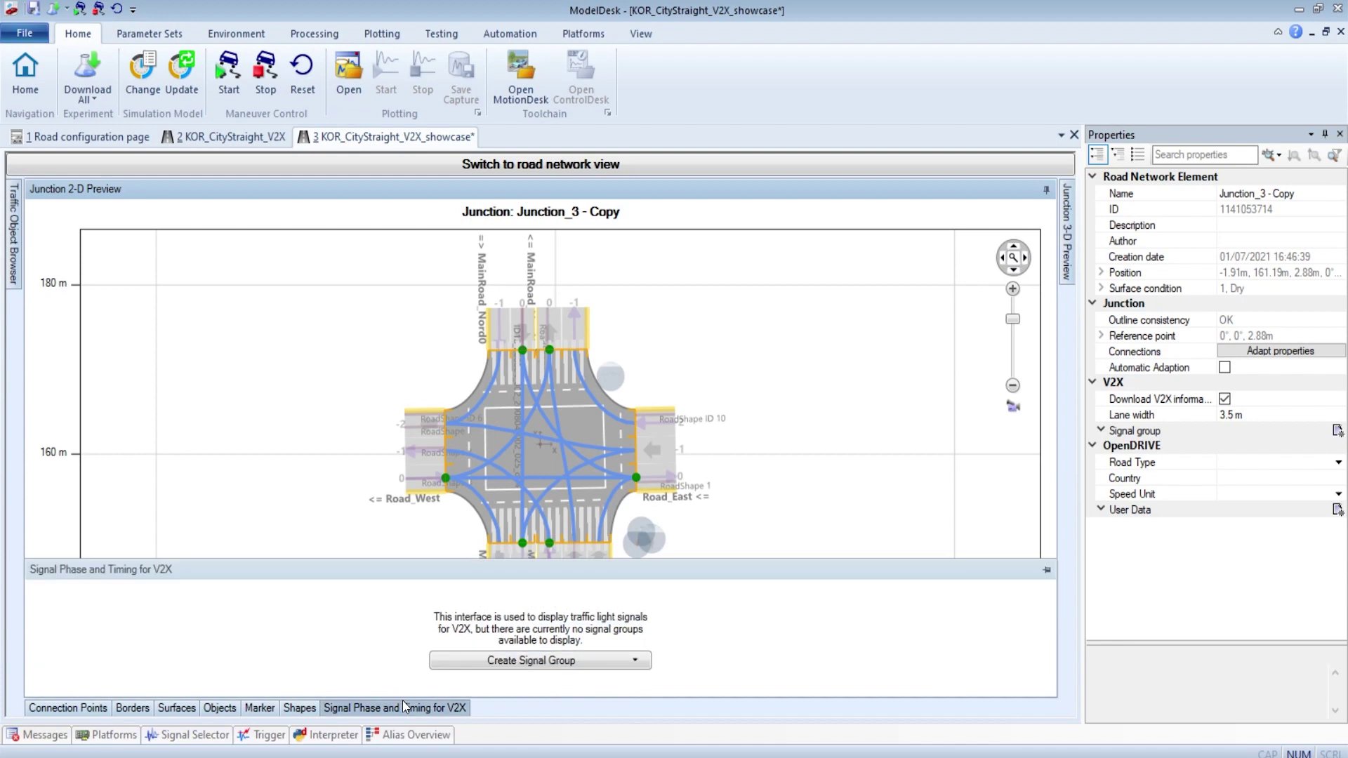
pyautogui.click(575, 662)
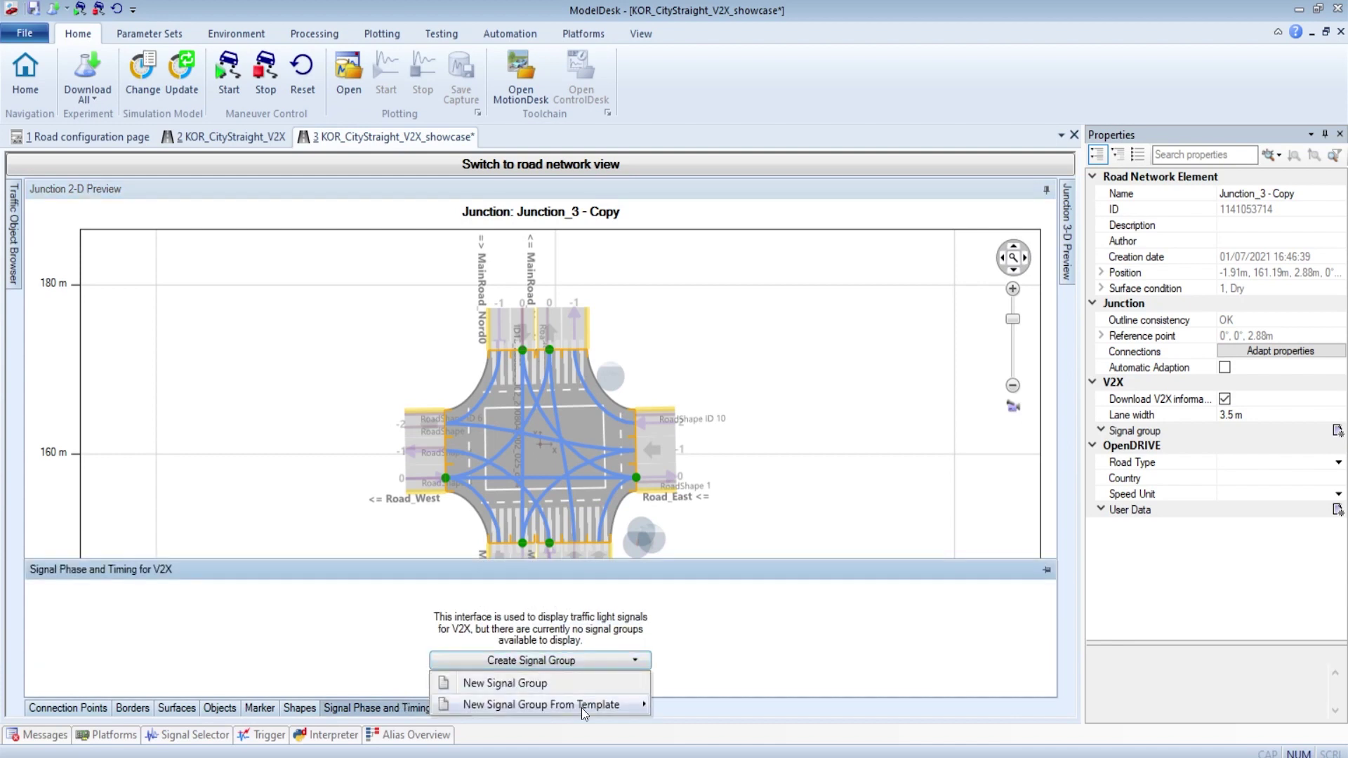
pyautogui.moveTo(581, 708)
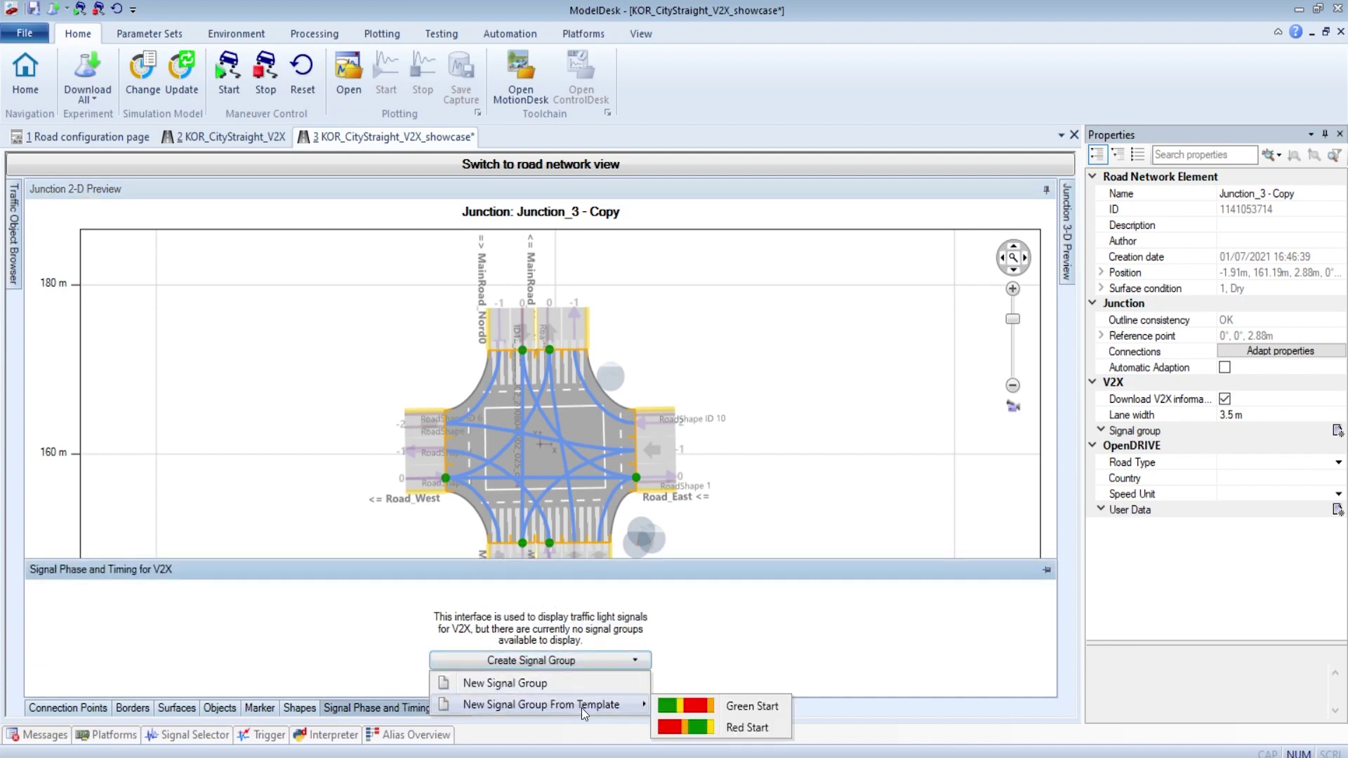
pyautogui.click(680, 708)
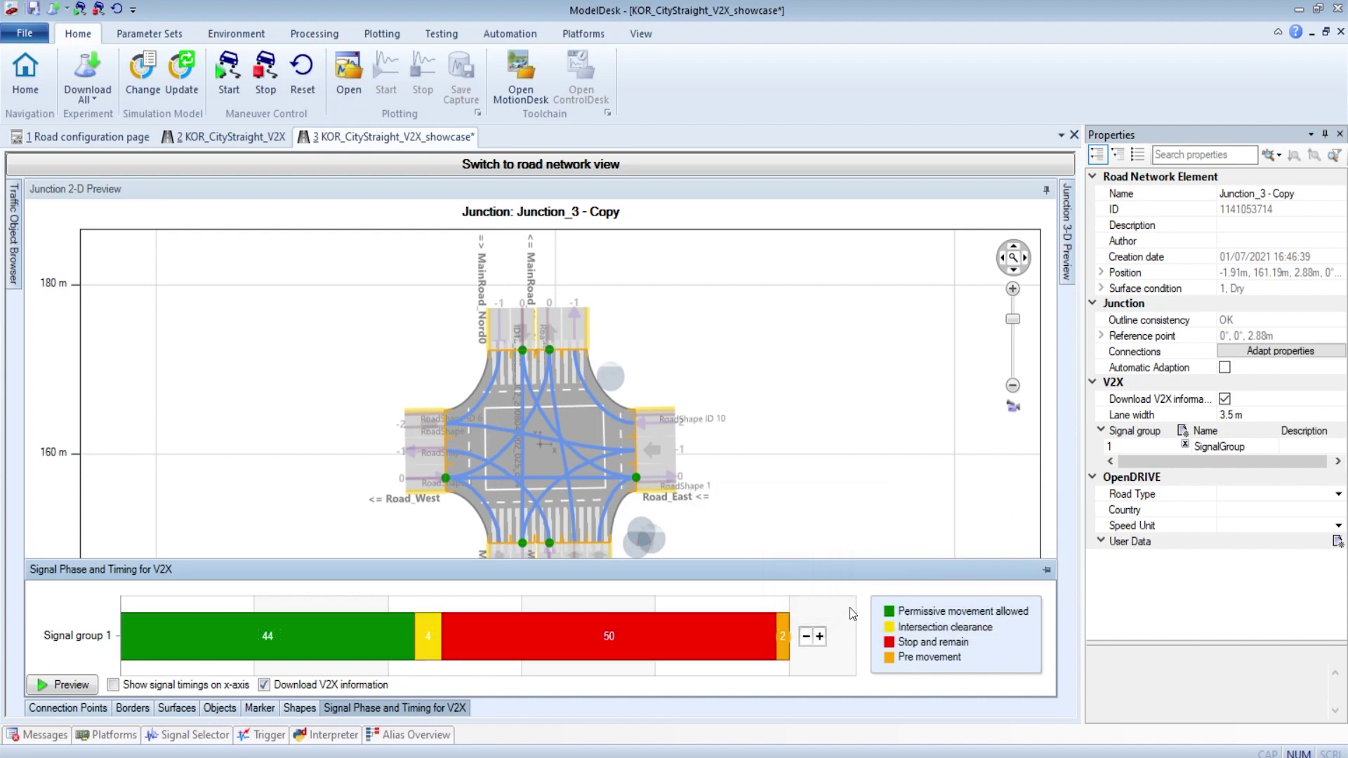
# - Make the first phase 5 s pre movement and the 20 s phase permissive movement allowed
pyautogui.click(275, 631)
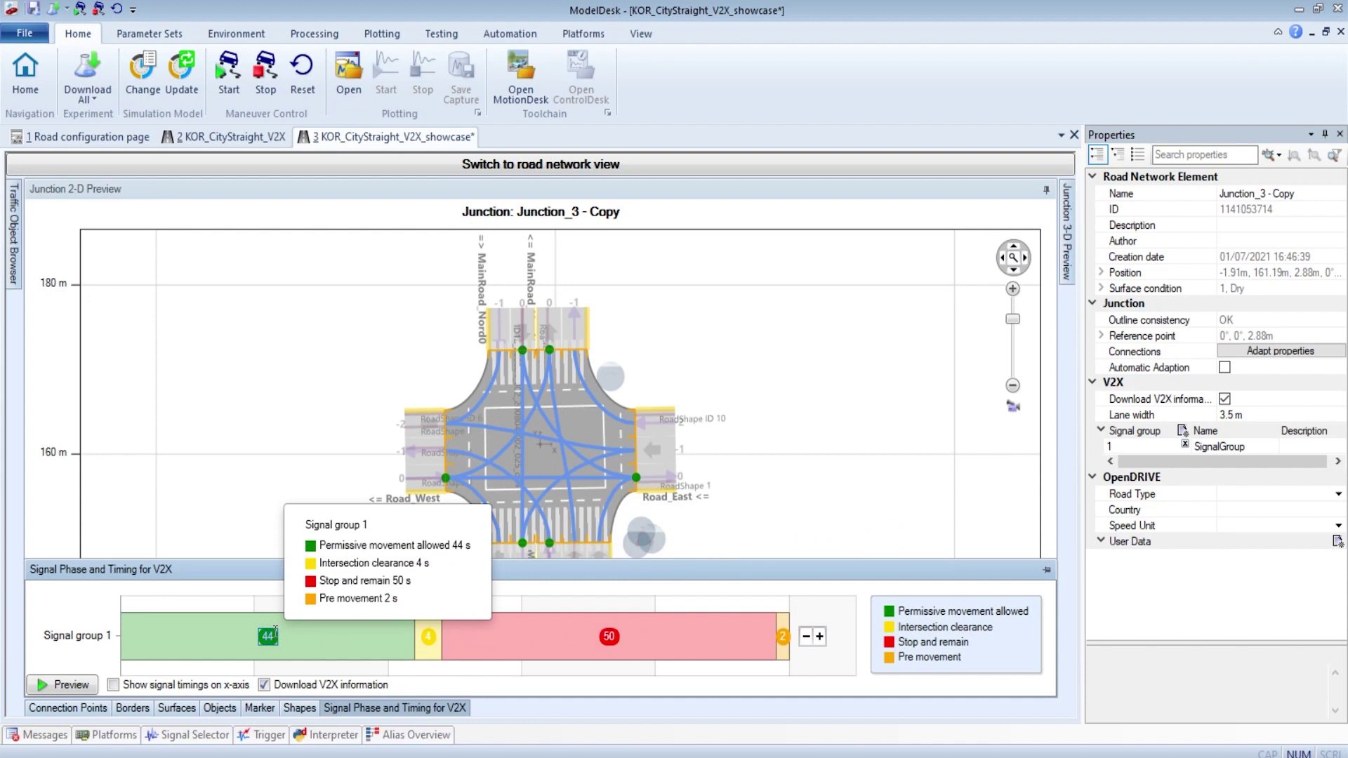
pyautogui.write('5')
pyautogui.press('Return')
pyautogui.rightClick(162, 631)
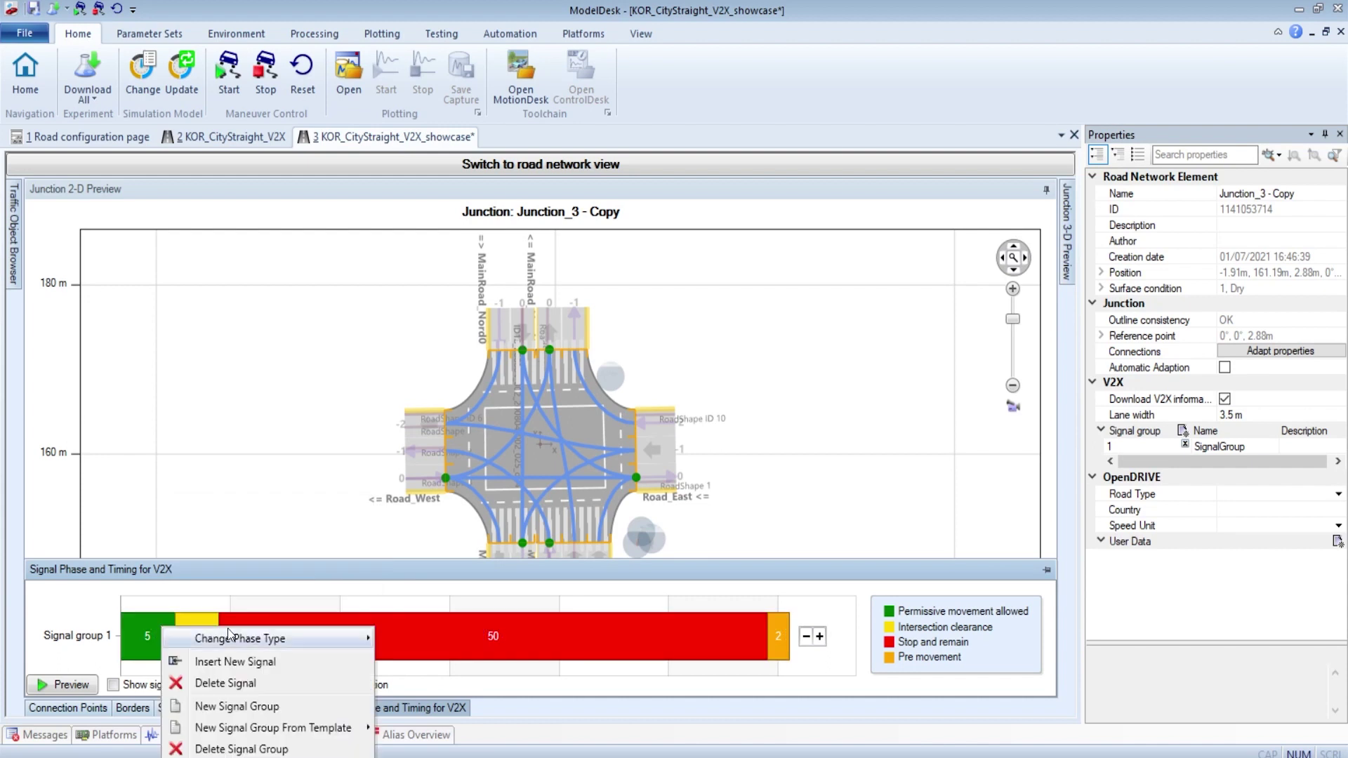
pyautogui.moveTo(252, 631)
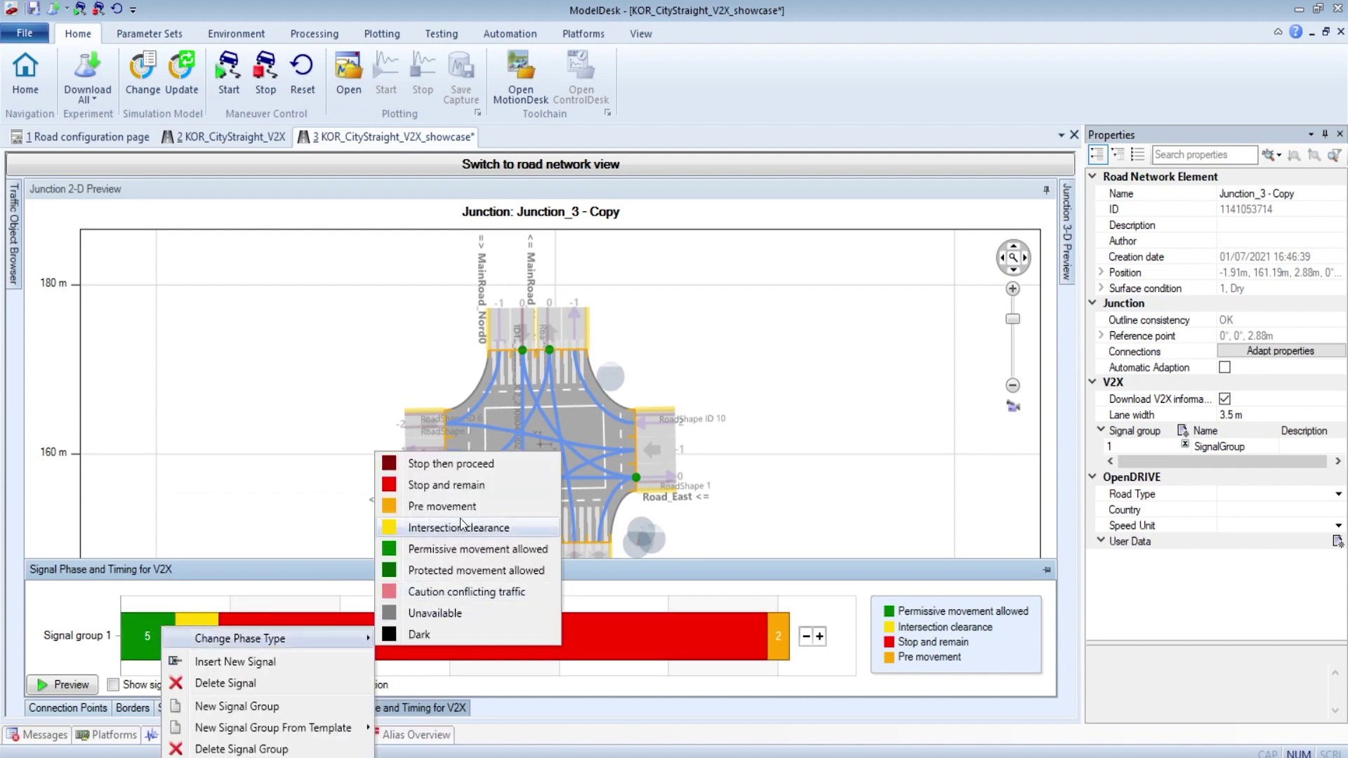
pyautogui.click(477, 507)
pyautogui.moveTo(154, 632)
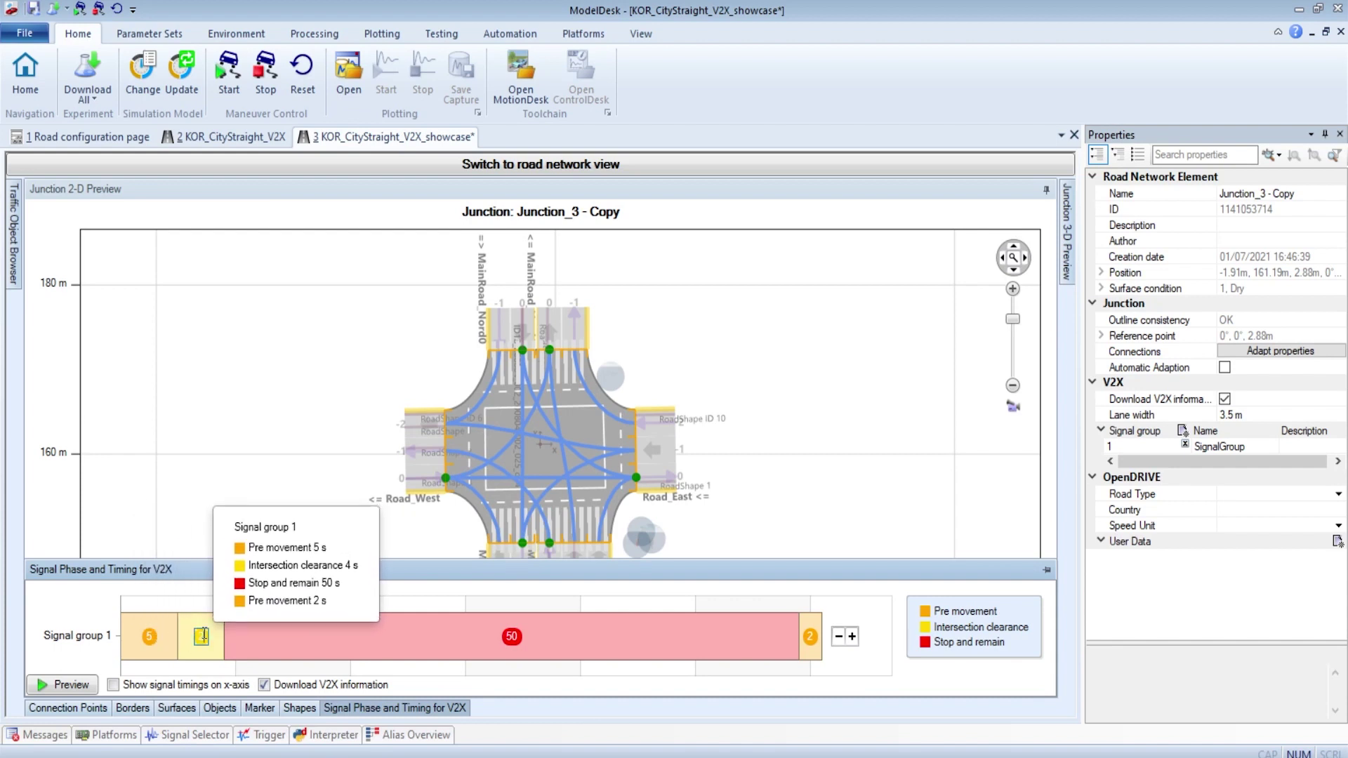
pyautogui.scroll(5, 204, 637)
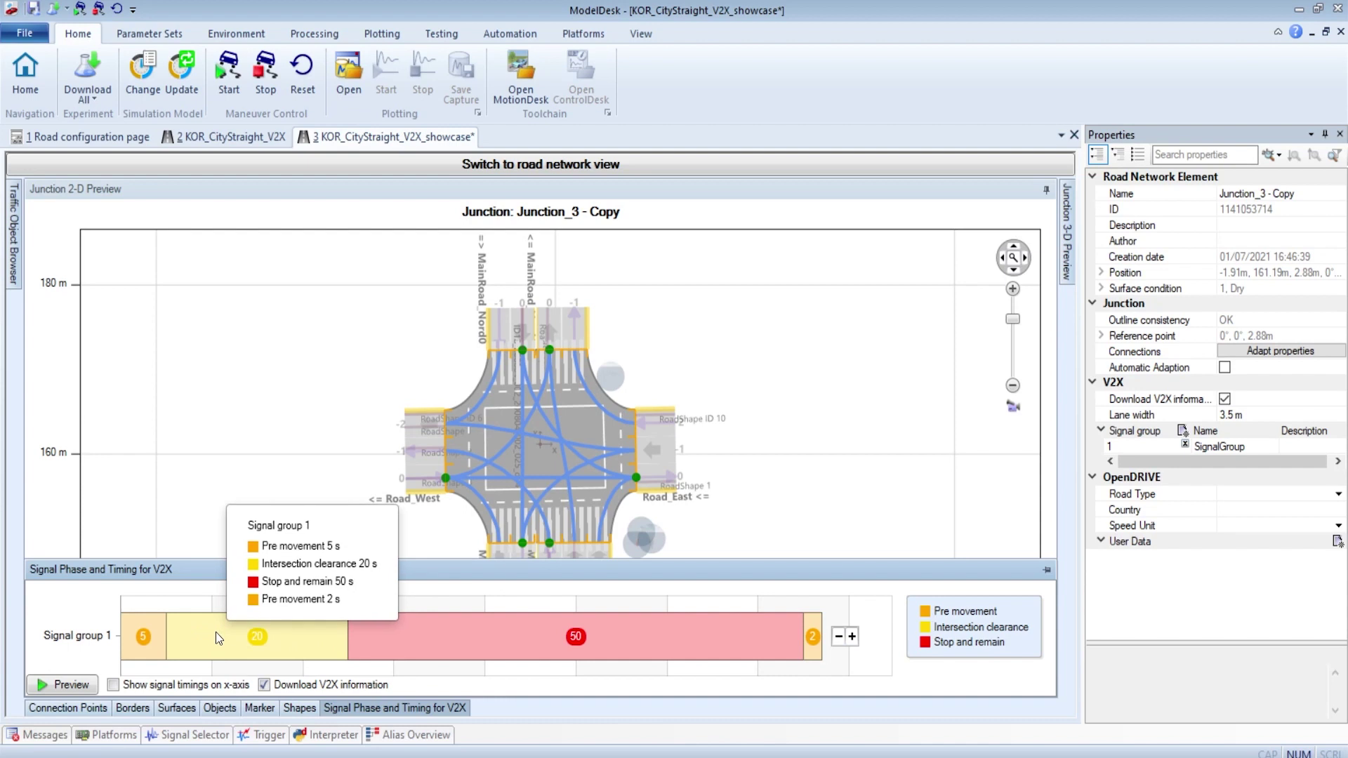
pyautogui.rightClick(216, 638)
pyautogui.moveTo(272, 642)
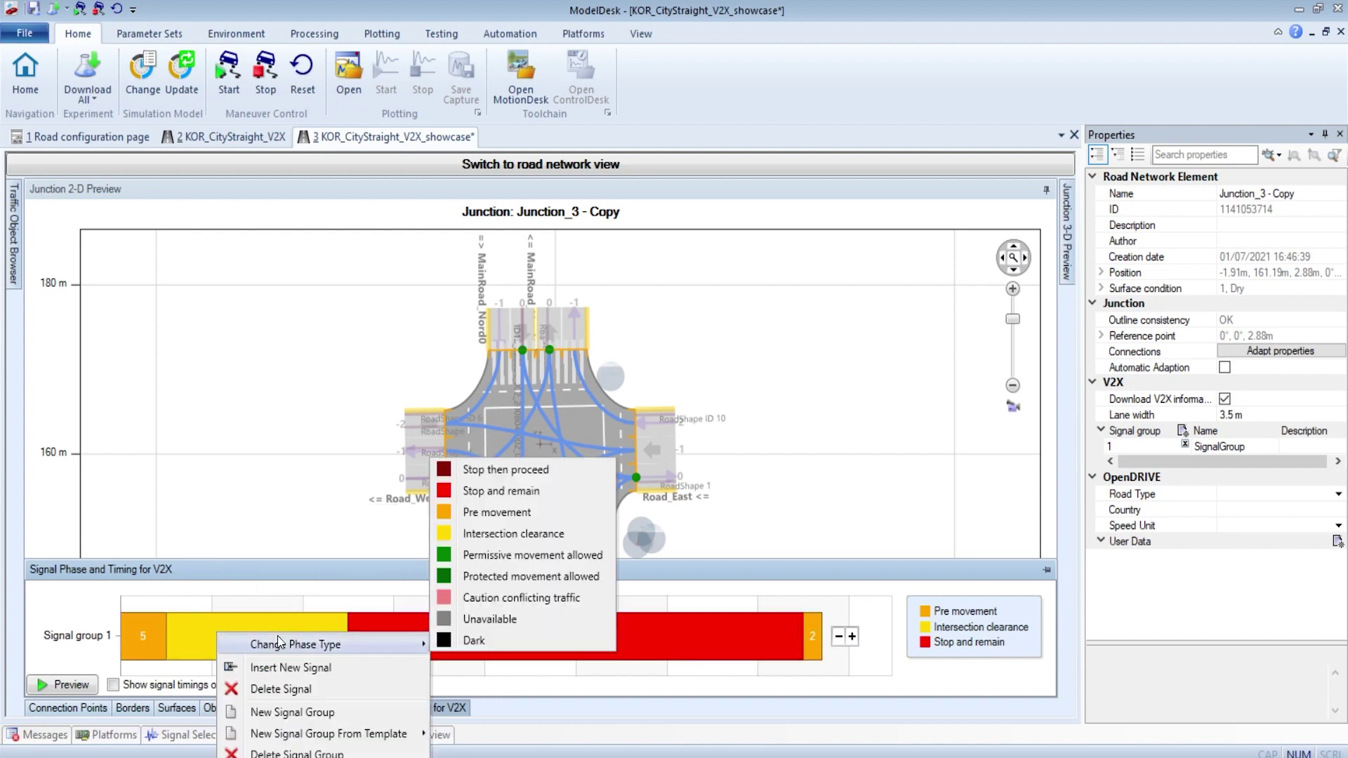
pyautogui.click(518, 556)
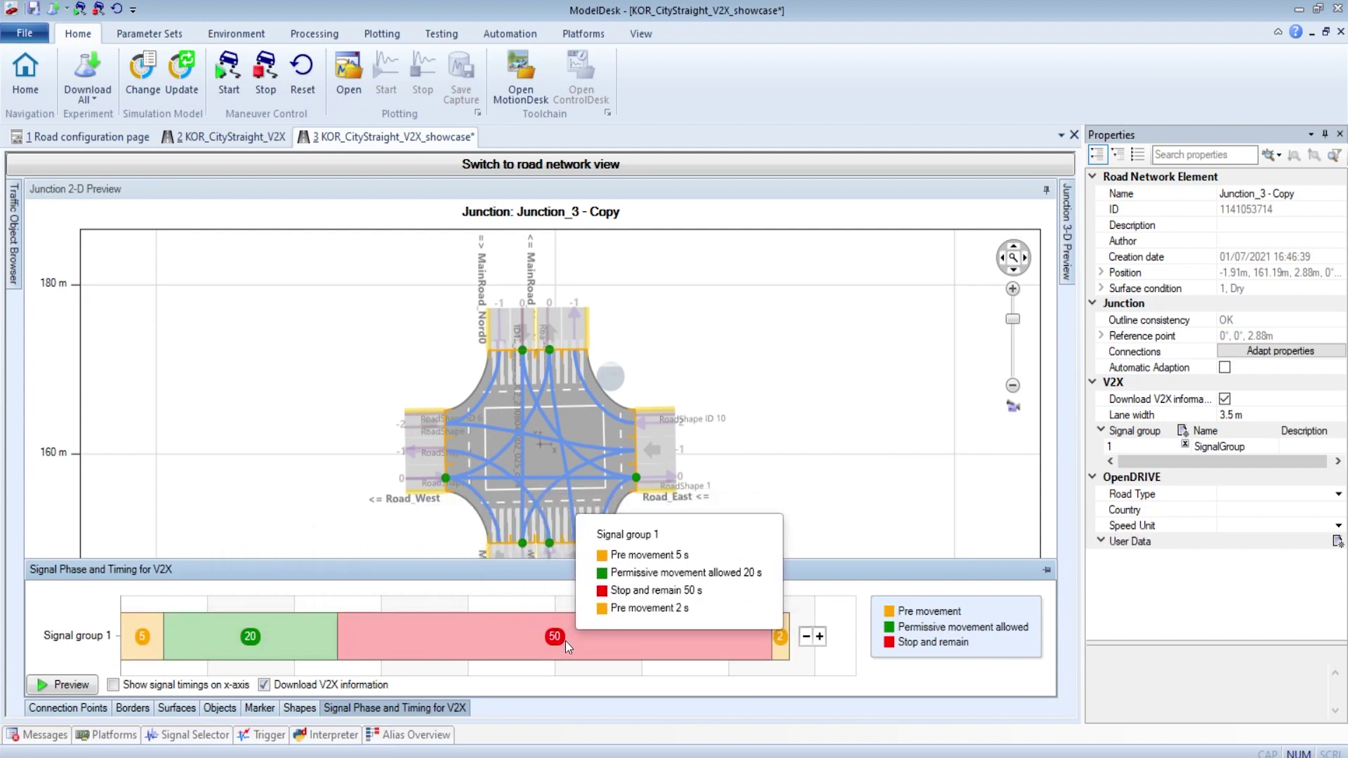
# - Set a 5 s intersection clearance phase followed by 20 s stop and remain
pyautogui.doubleClick(554, 637)
pyautogui.write('5')
pyautogui.press('Return')
pyautogui.rightClick(685, 629)
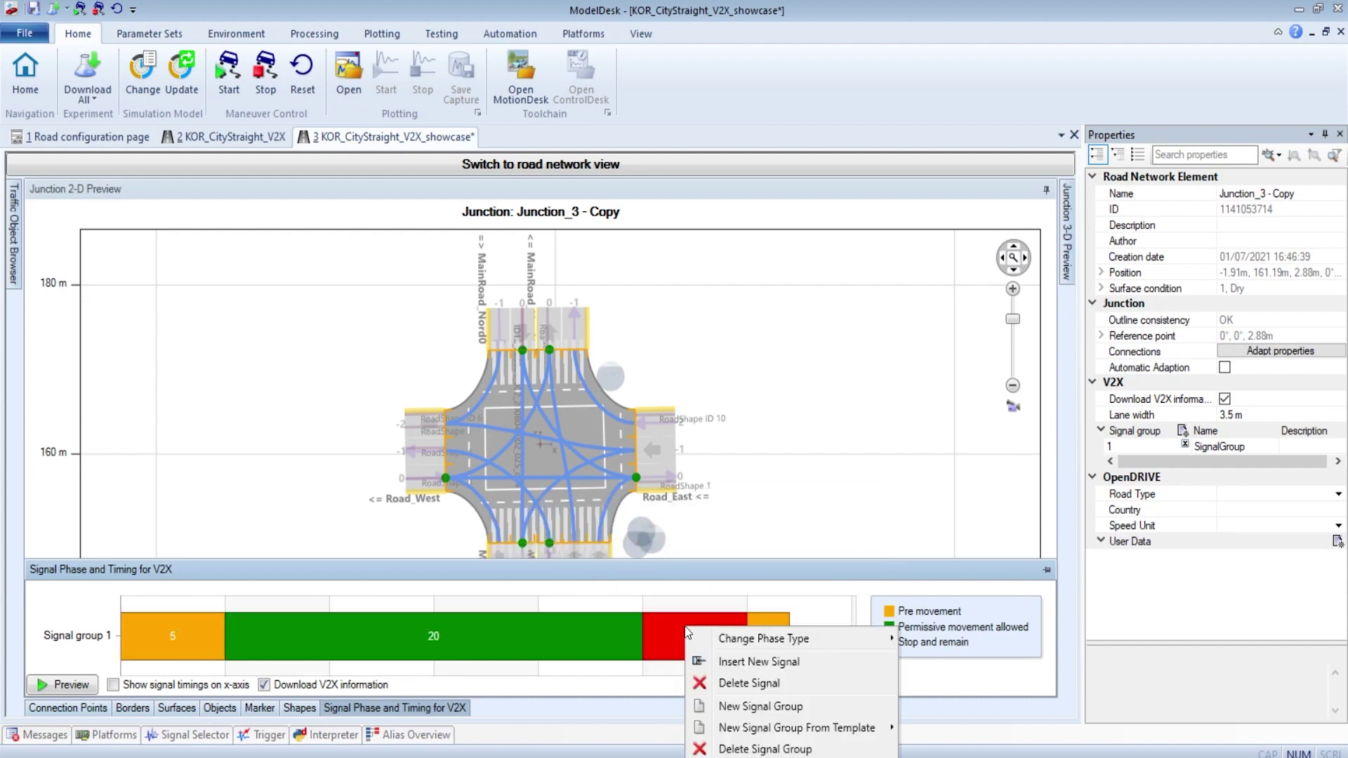
pyautogui.moveTo(800, 637)
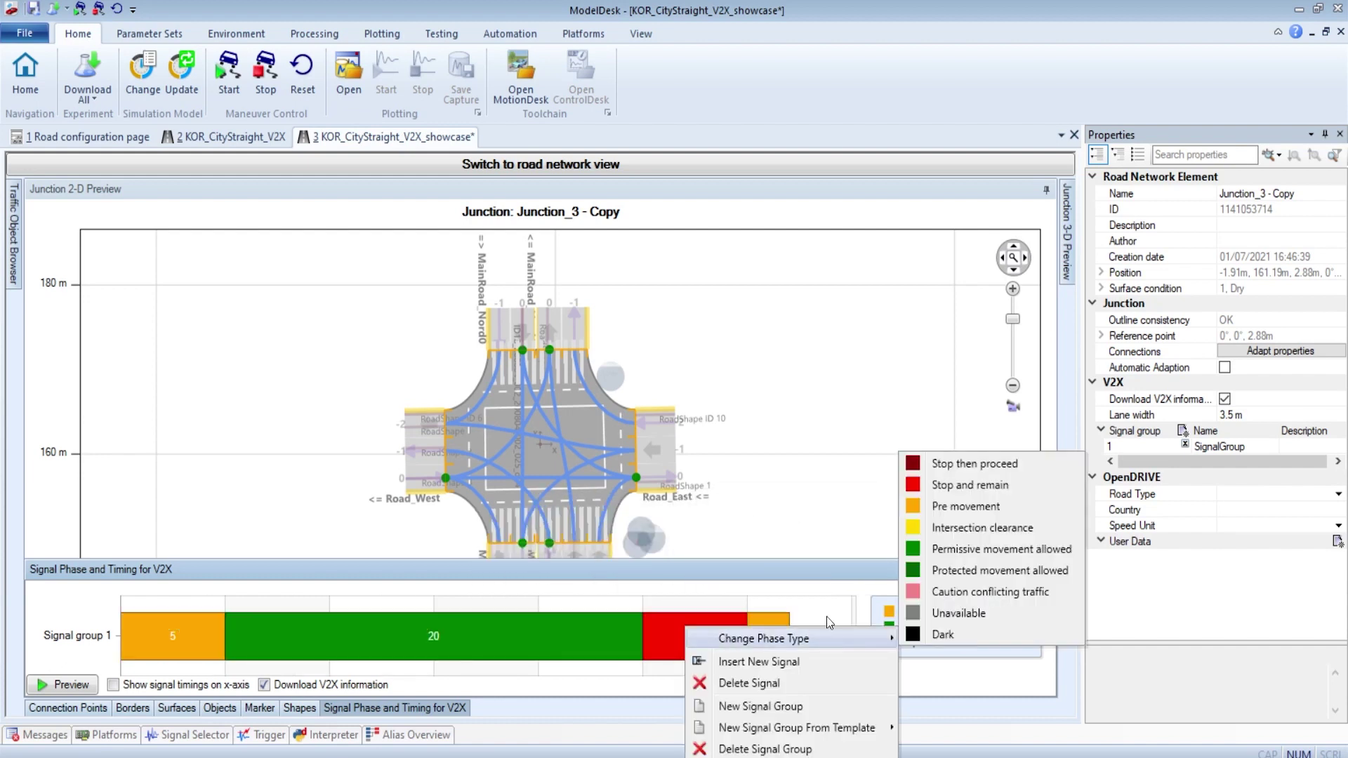
pyautogui.click(944, 527)
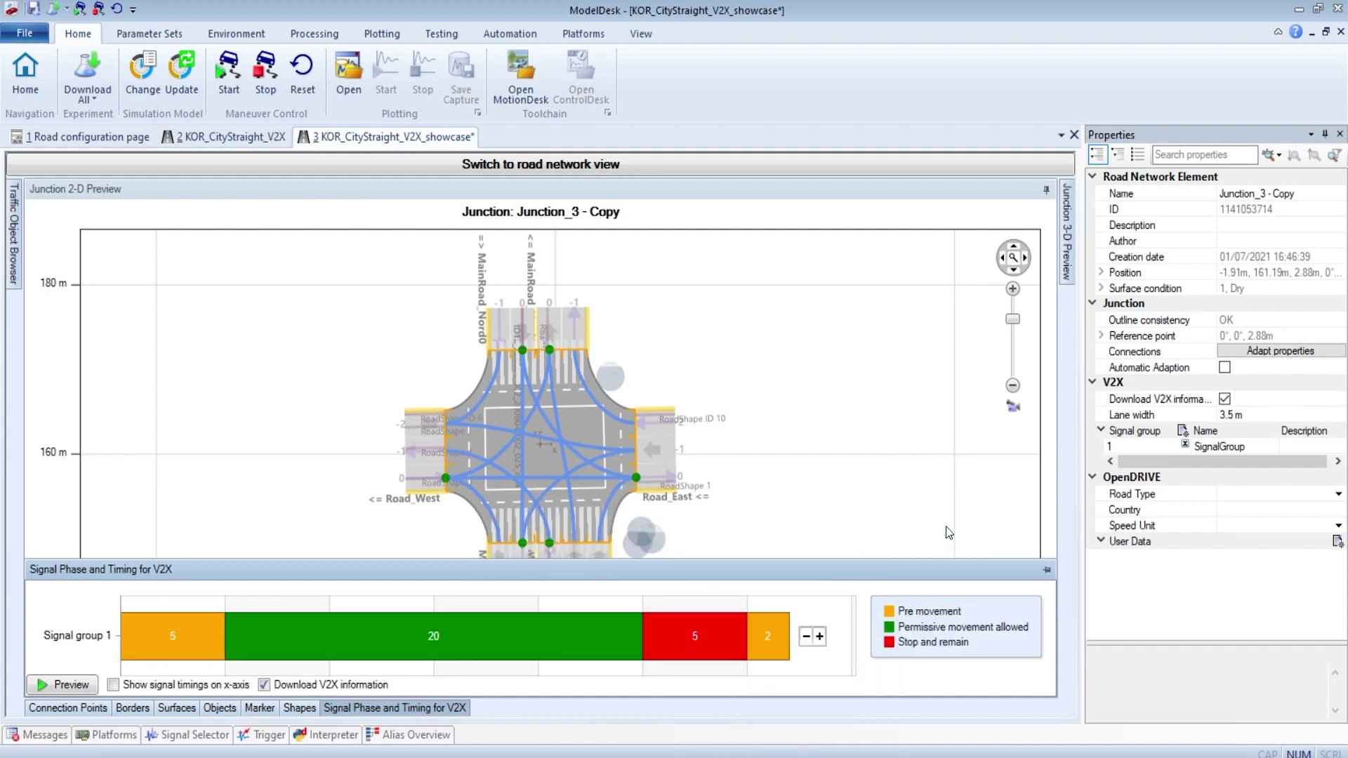
pyautogui.doubleClick(768, 637)
pyautogui.write('20')
pyautogui.press('Return')
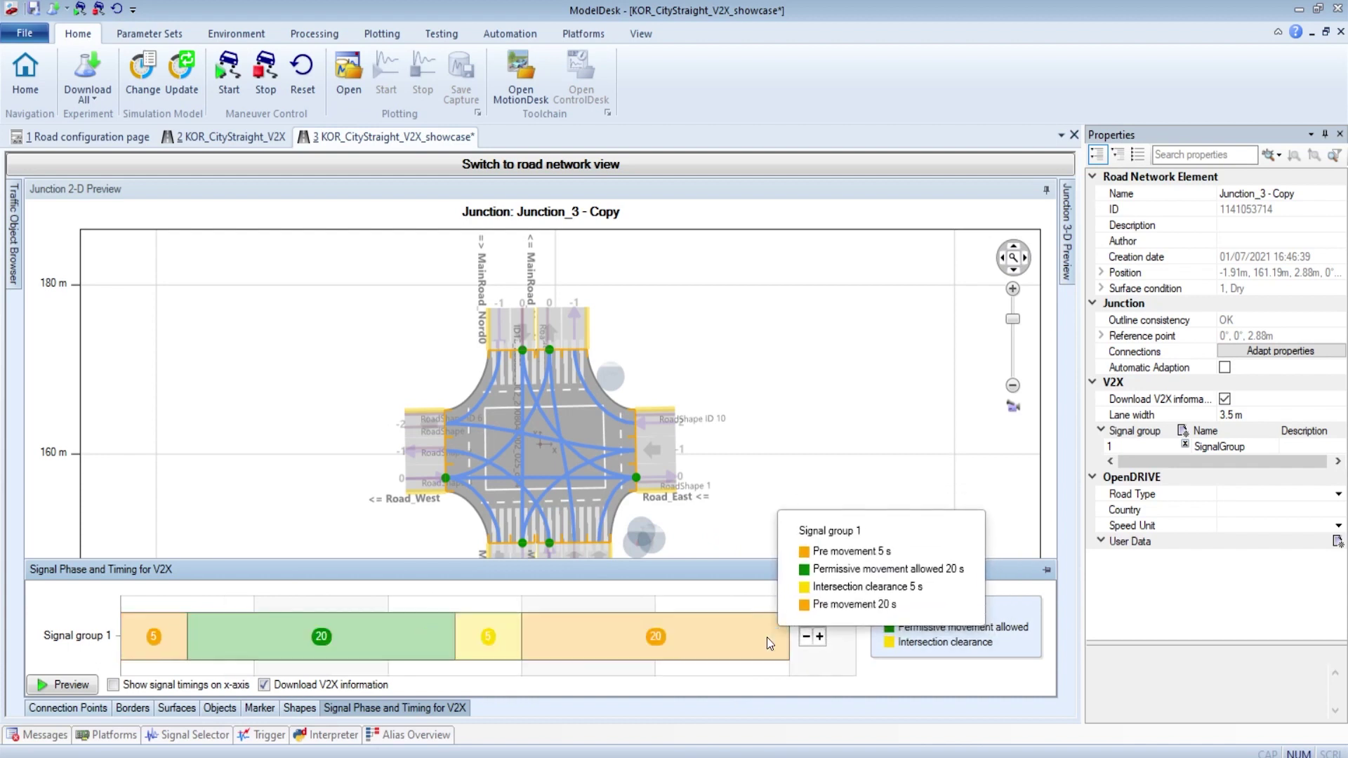
pyautogui.rightClick(693, 643)
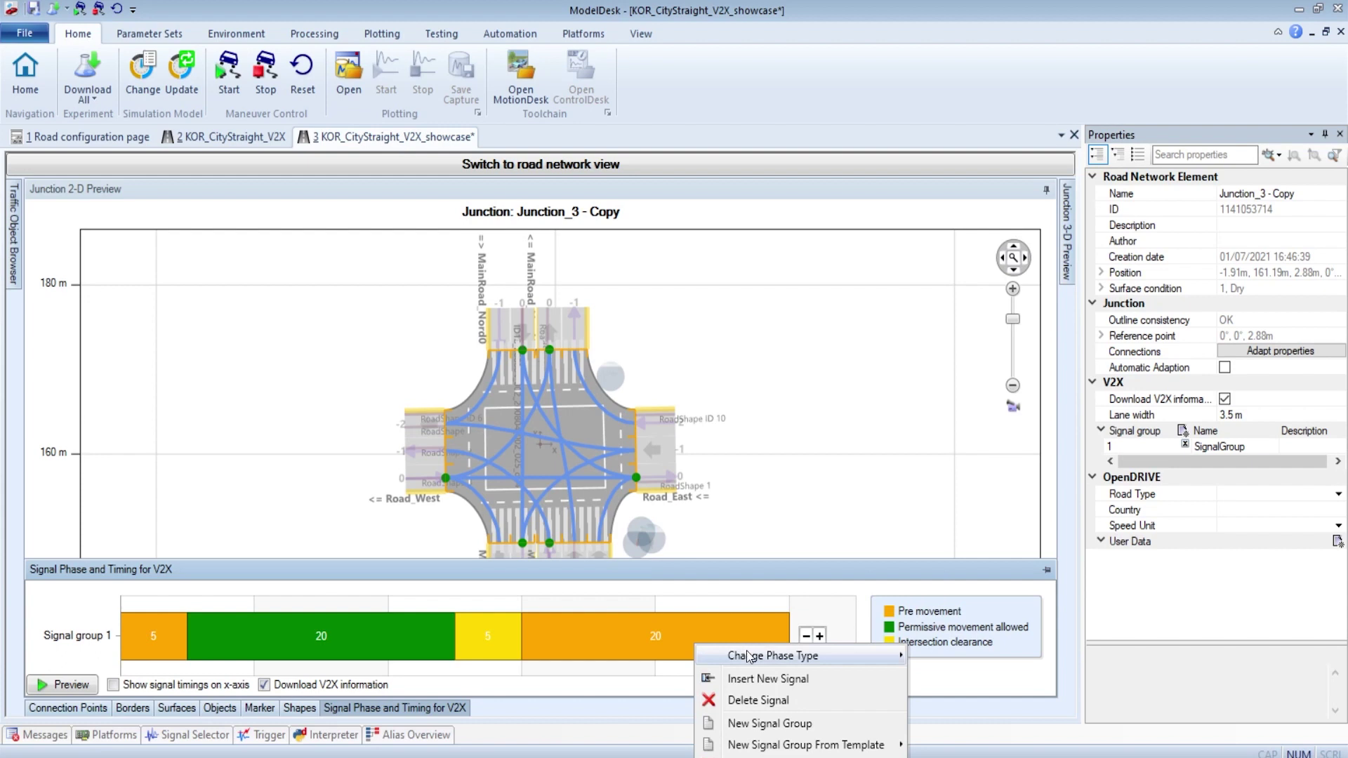
pyautogui.moveTo(752, 657)
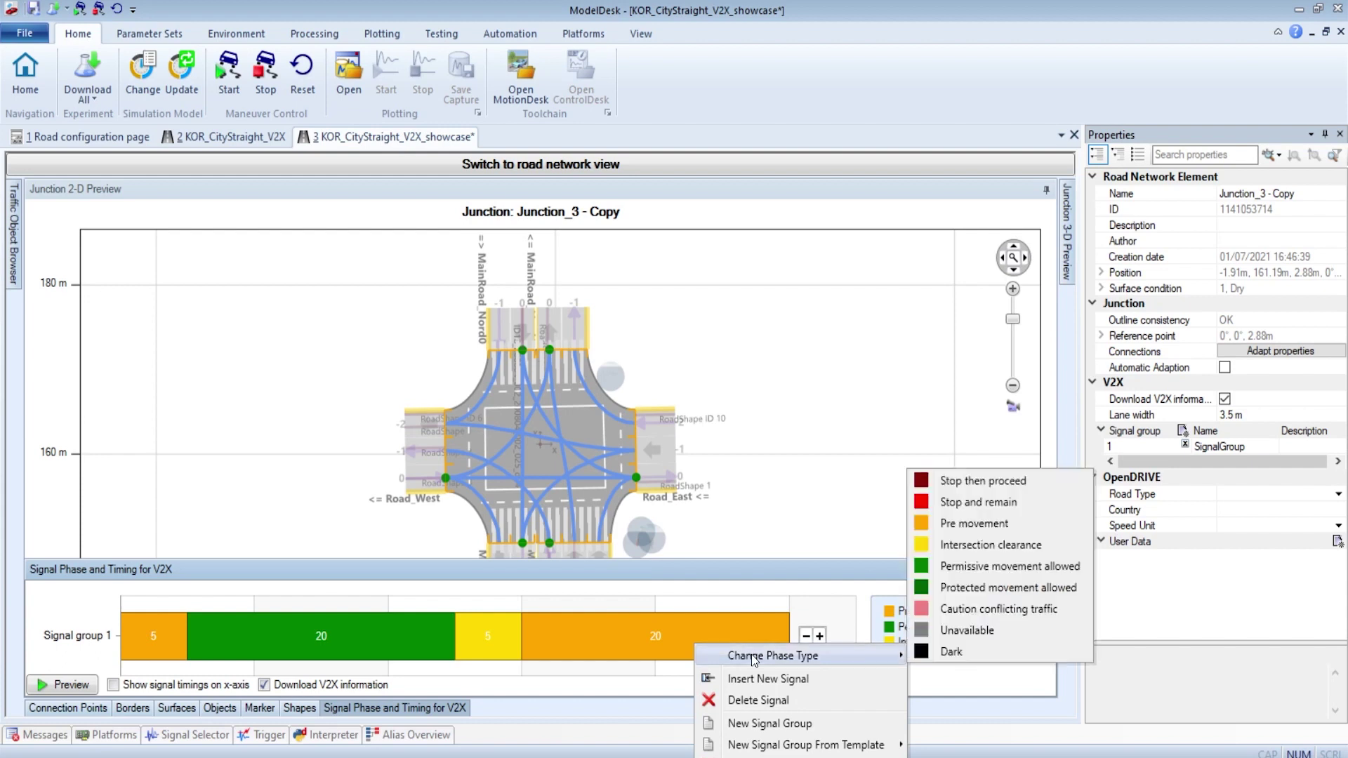
pyautogui.click(970, 503)
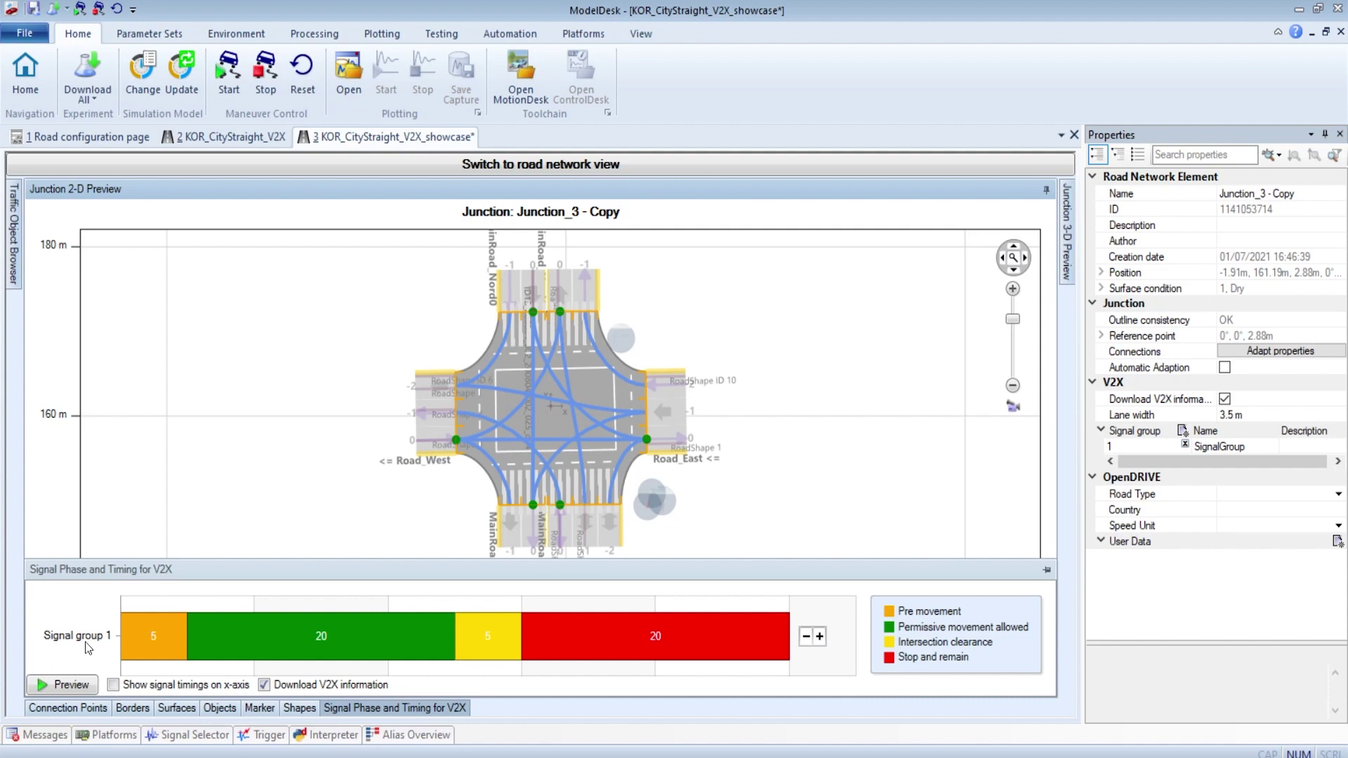
# - Add Signal group 2 and insert extra phases into it
pyautogui.rightClick(86, 642)
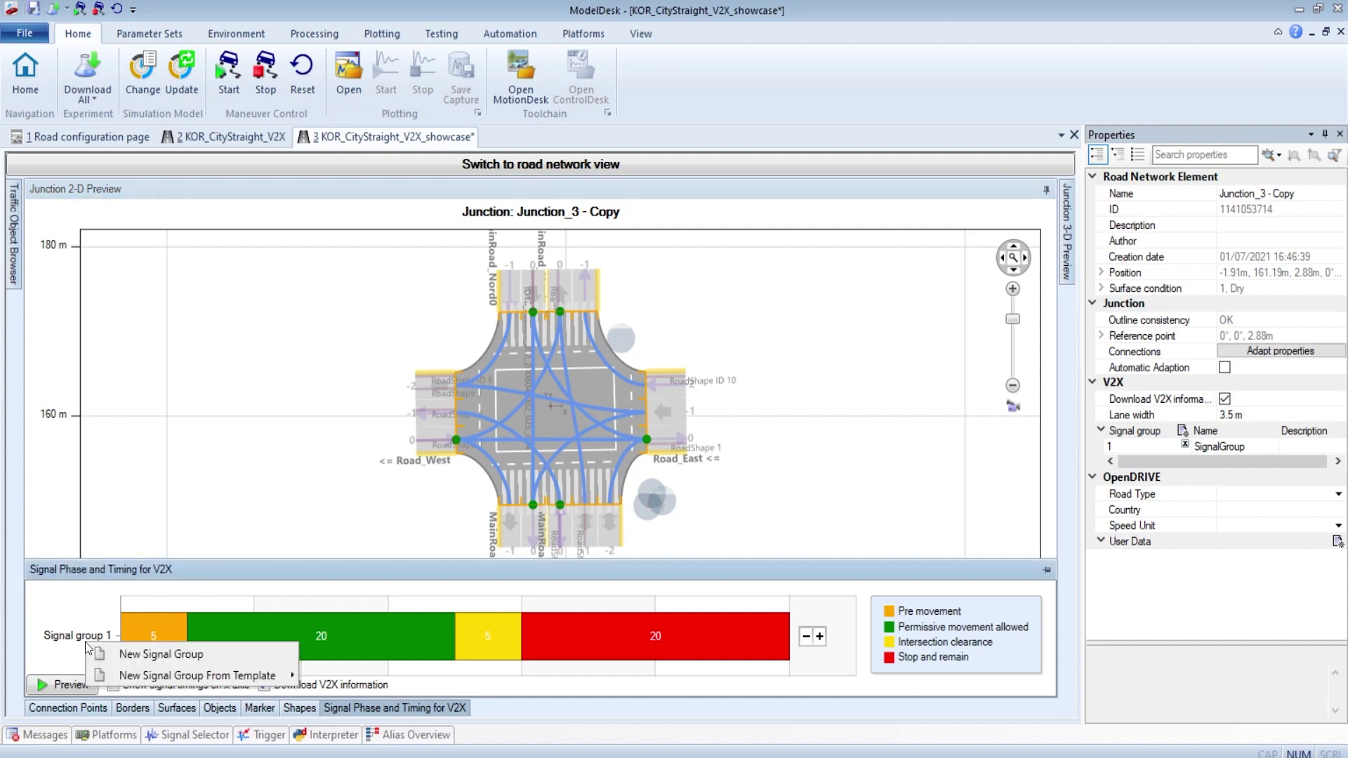
pyautogui.click(129, 655)
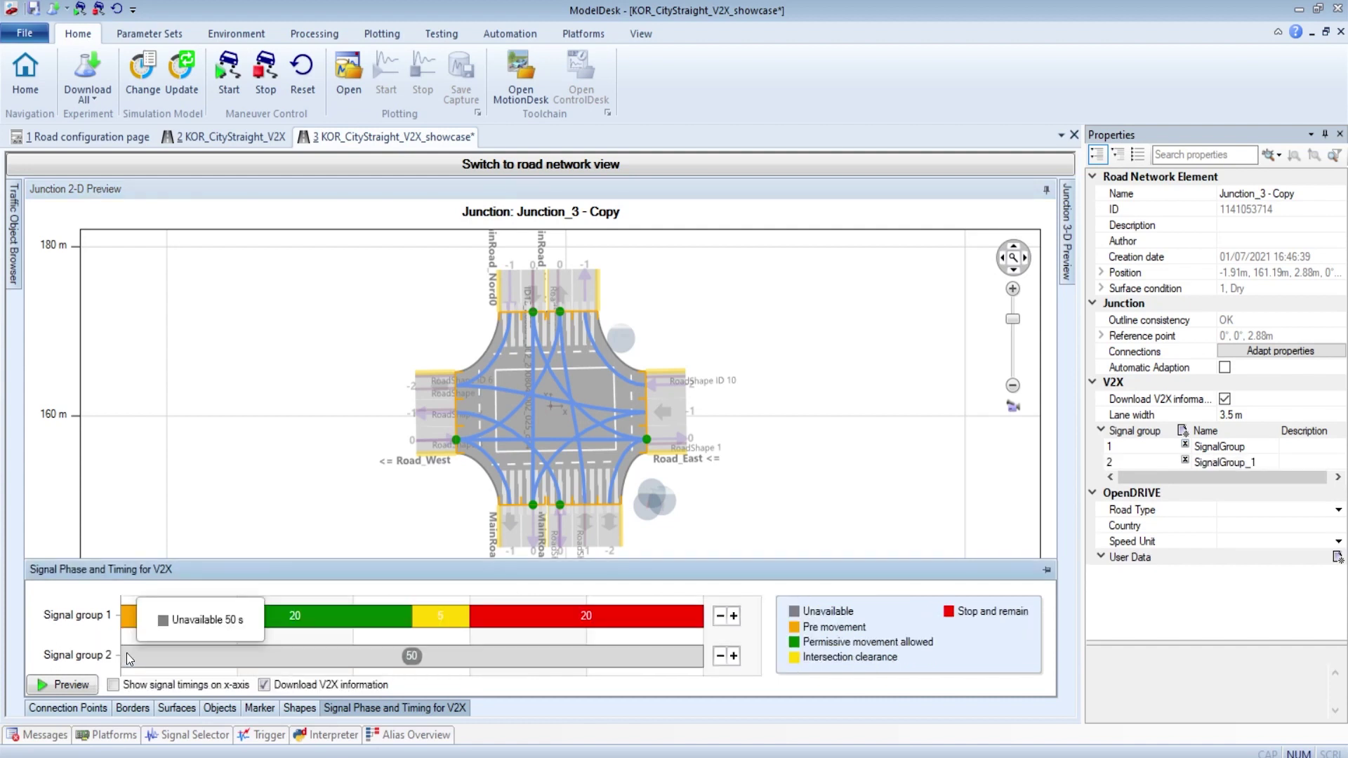
pyautogui.click(406, 650)
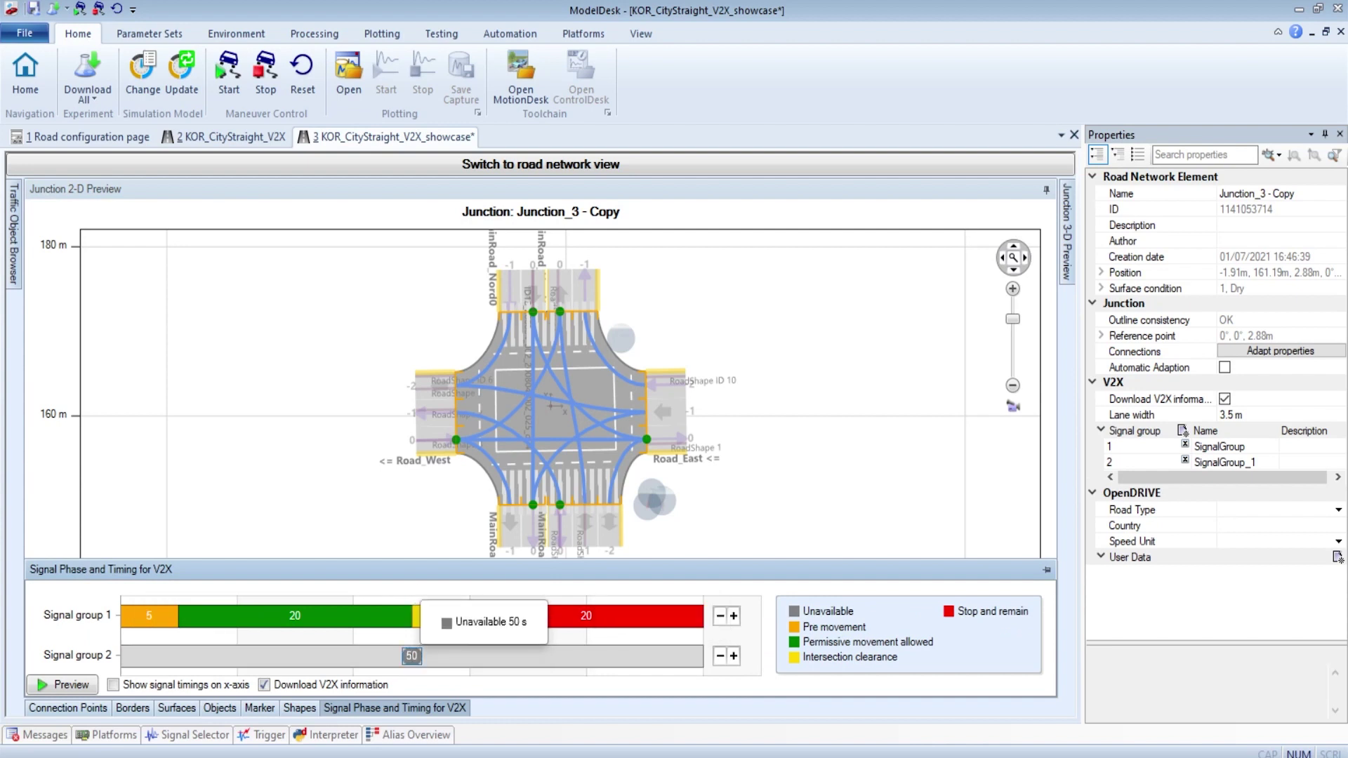
pyautogui.click(442, 656)
pyautogui.click(485, 657)
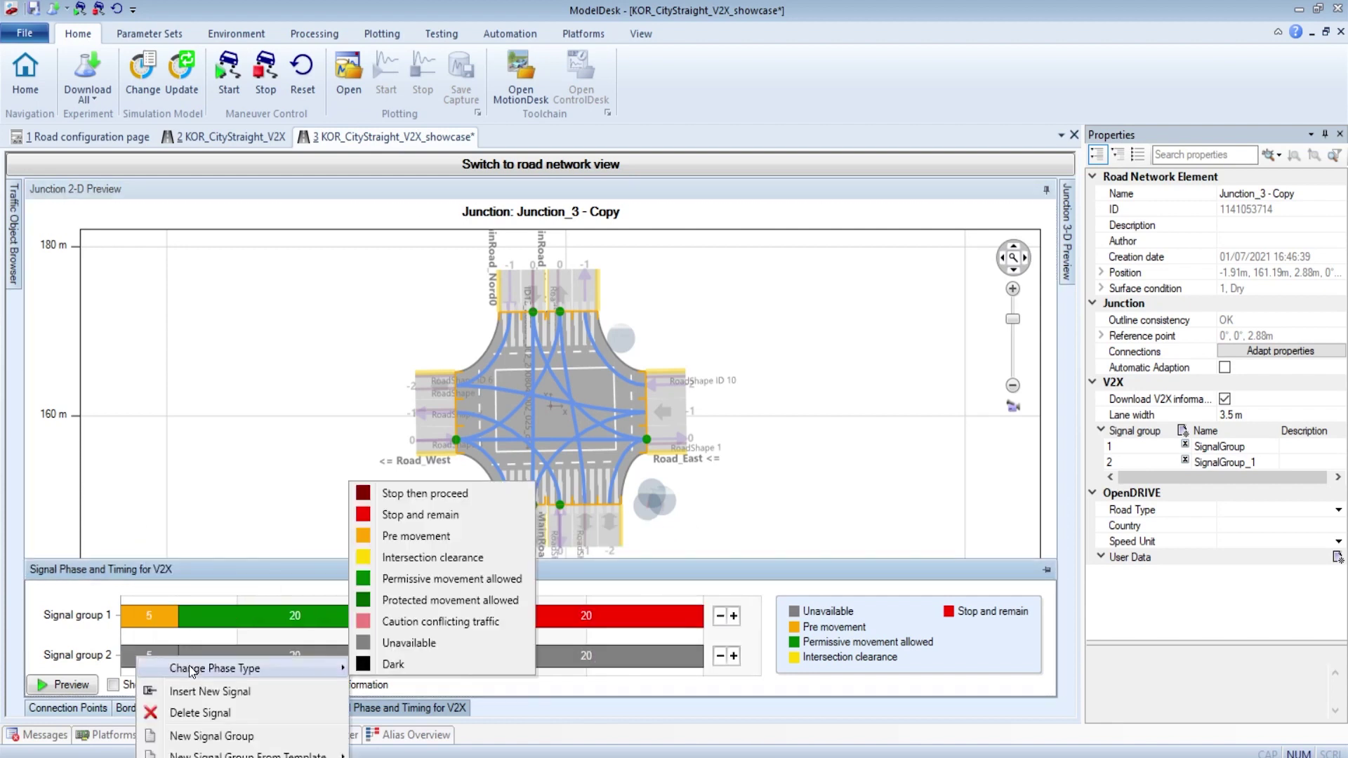
pyautogui.click(436, 475)
# - Set Signal group 2 phases to pre movement, stop and remain, pre movement, protected movement allowed
pyautogui.rightClick(302, 656)
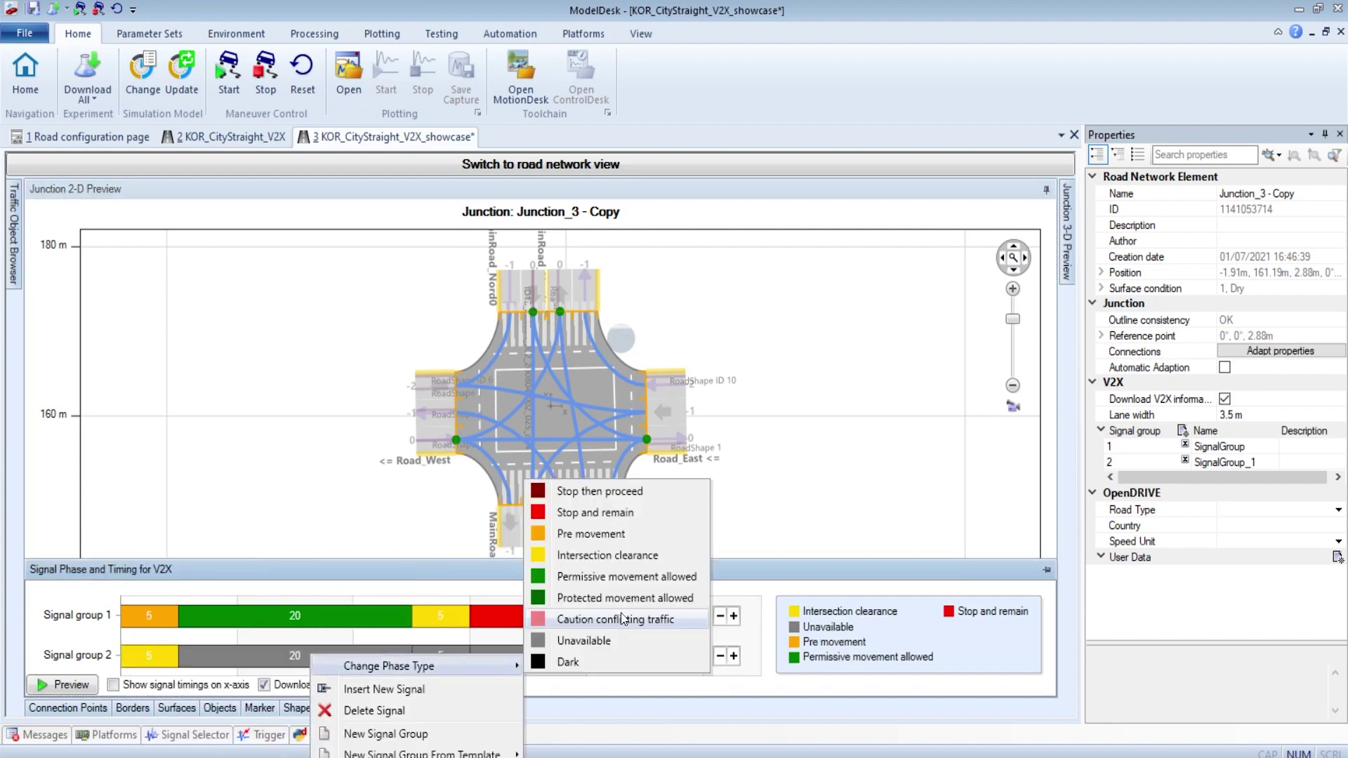
pyautogui.click(723, 519)
pyautogui.rightClick(441, 661)
pyautogui.click(723, 541)
pyautogui.rightClick(618, 656)
pyautogui.moveTo(692, 572)
pyautogui.click(843, 587)
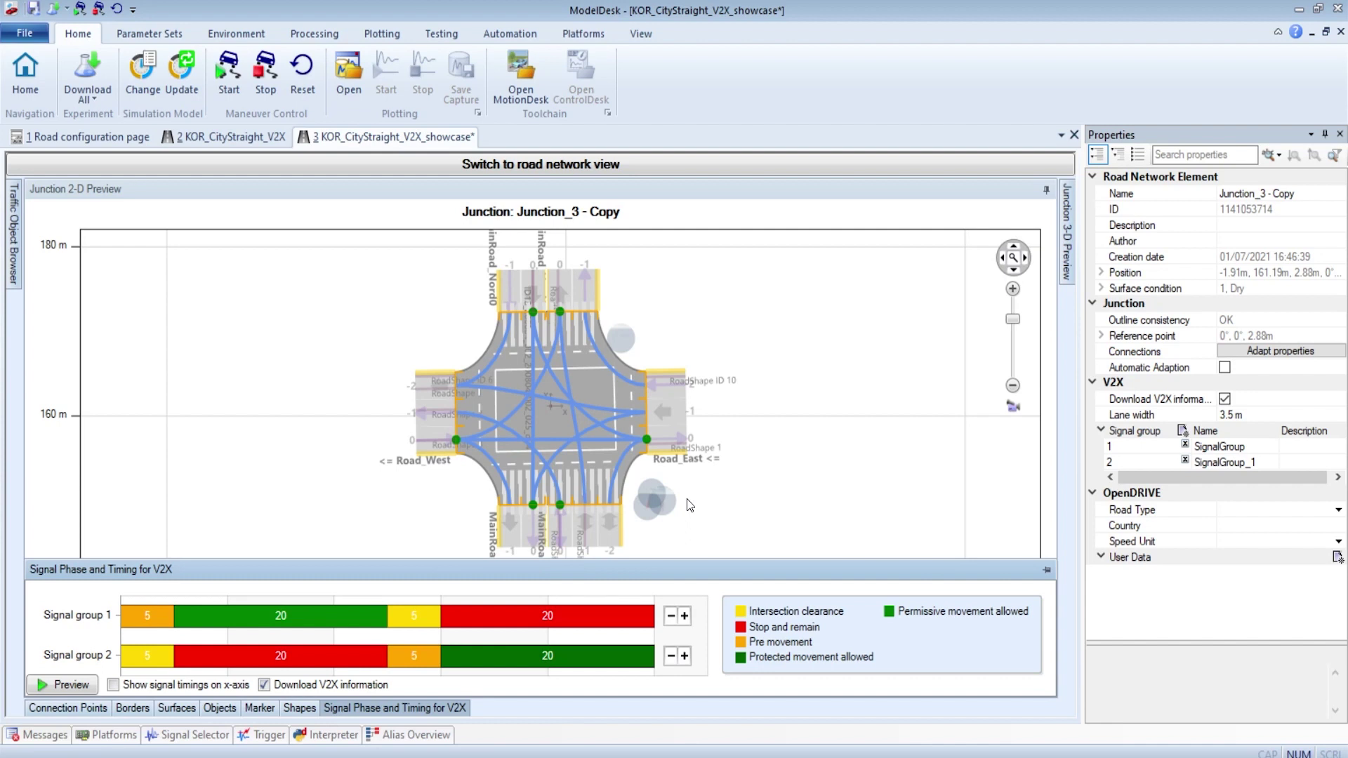
# - Select the three south lanes and two north lanes together and set their Signal group ID to 1
pyautogui.click(563, 536)
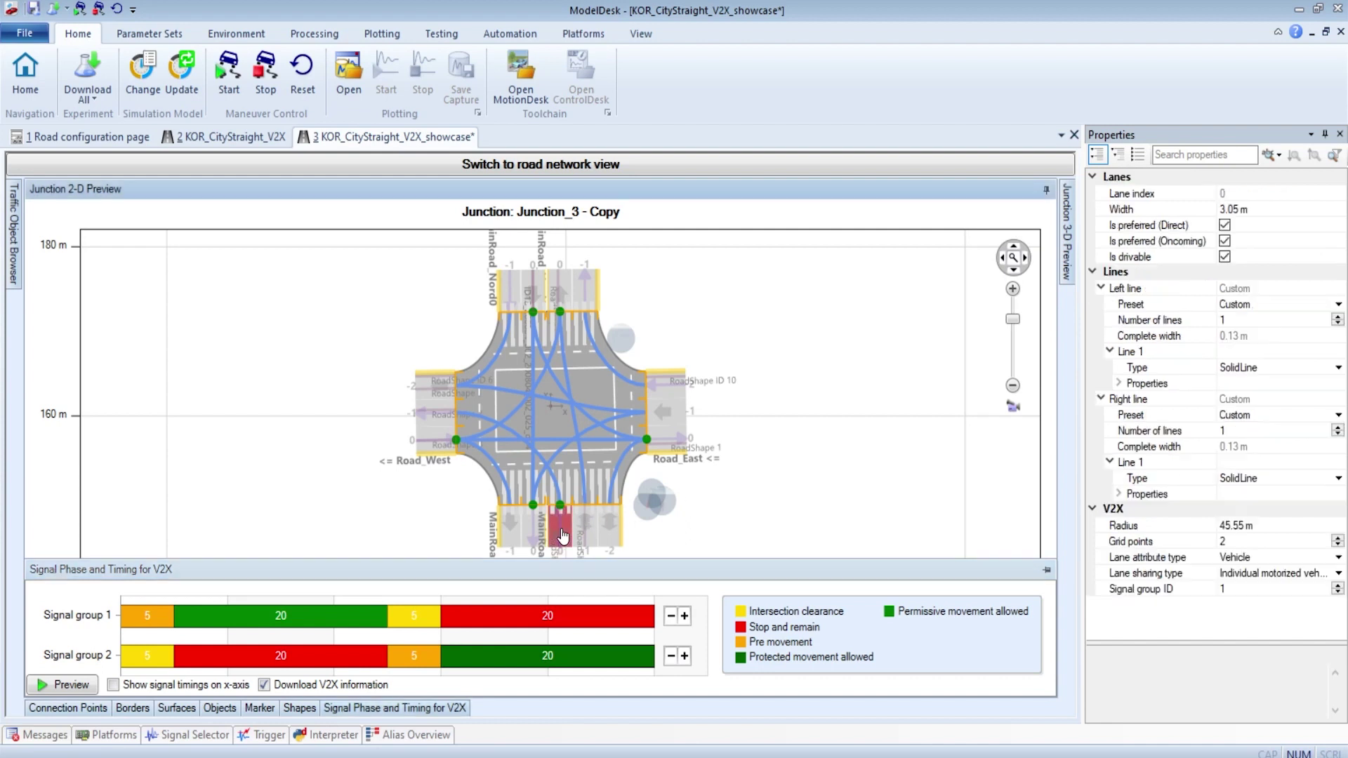
pyautogui.keyDown('ctrl'); pyautogui.click(580, 532); pyautogui.keyUp('ctrl')
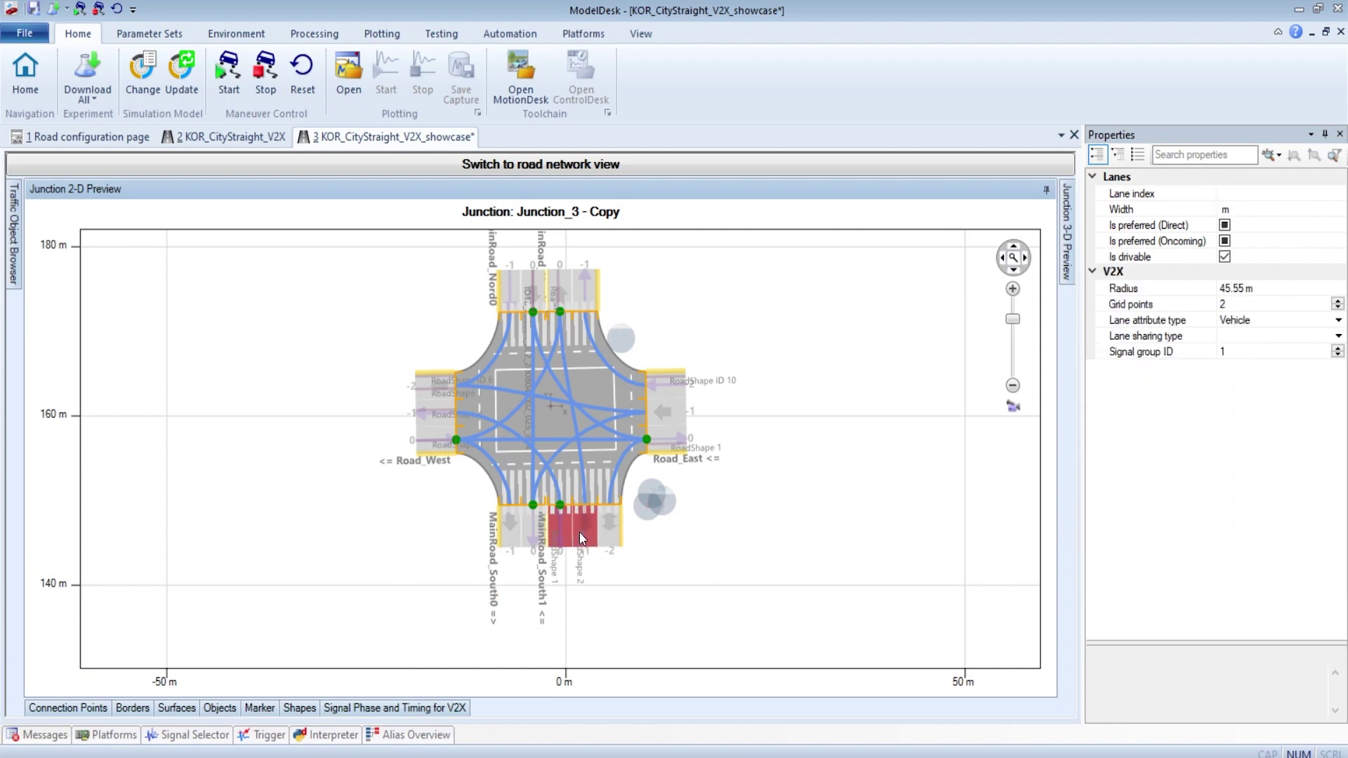
pyautogui.keyDown('ctrl'); pyautogui.click(604, 533); pyautogui.keyUp('ctrl')
pyautogui.keyDown('ctrl'); pyautogui.click(511, 304); pyautogui.keyUp('ctrl')
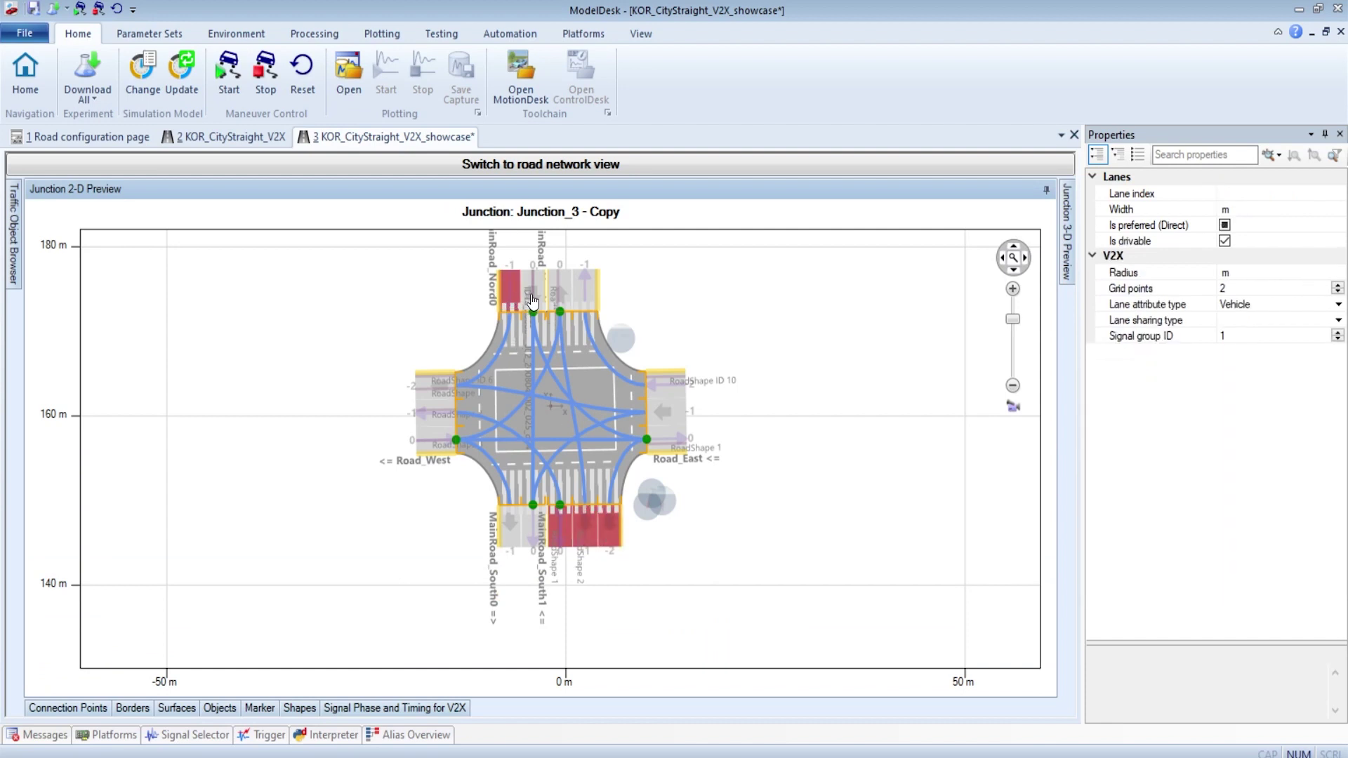
pyautogui.keyDown('ctrl'); pyautogui.click(536, 298); pyautogui.keyUp('ctrl')
pyautogui.click(1245, 335)
pyautogui.press('BackSpace')
pyautogui.write('1')
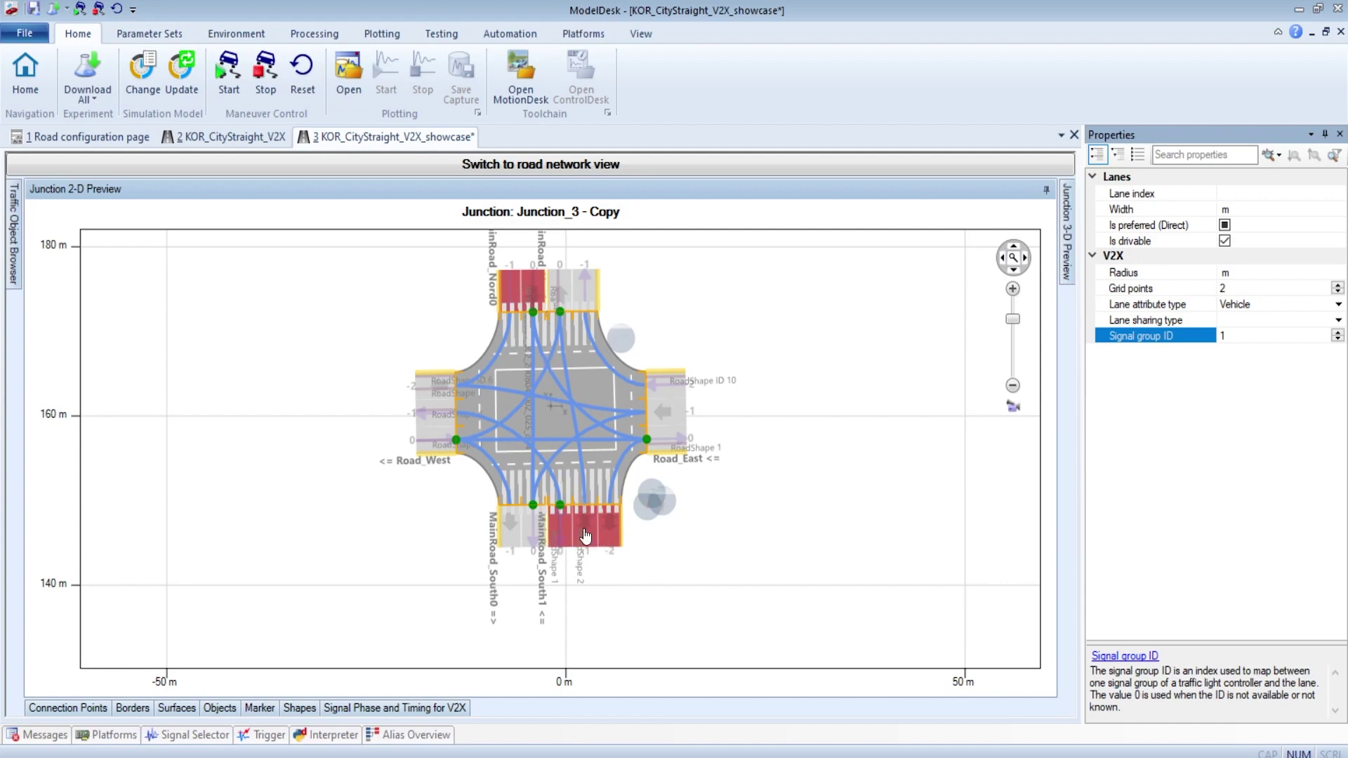
pyautogui.click(670, 573)
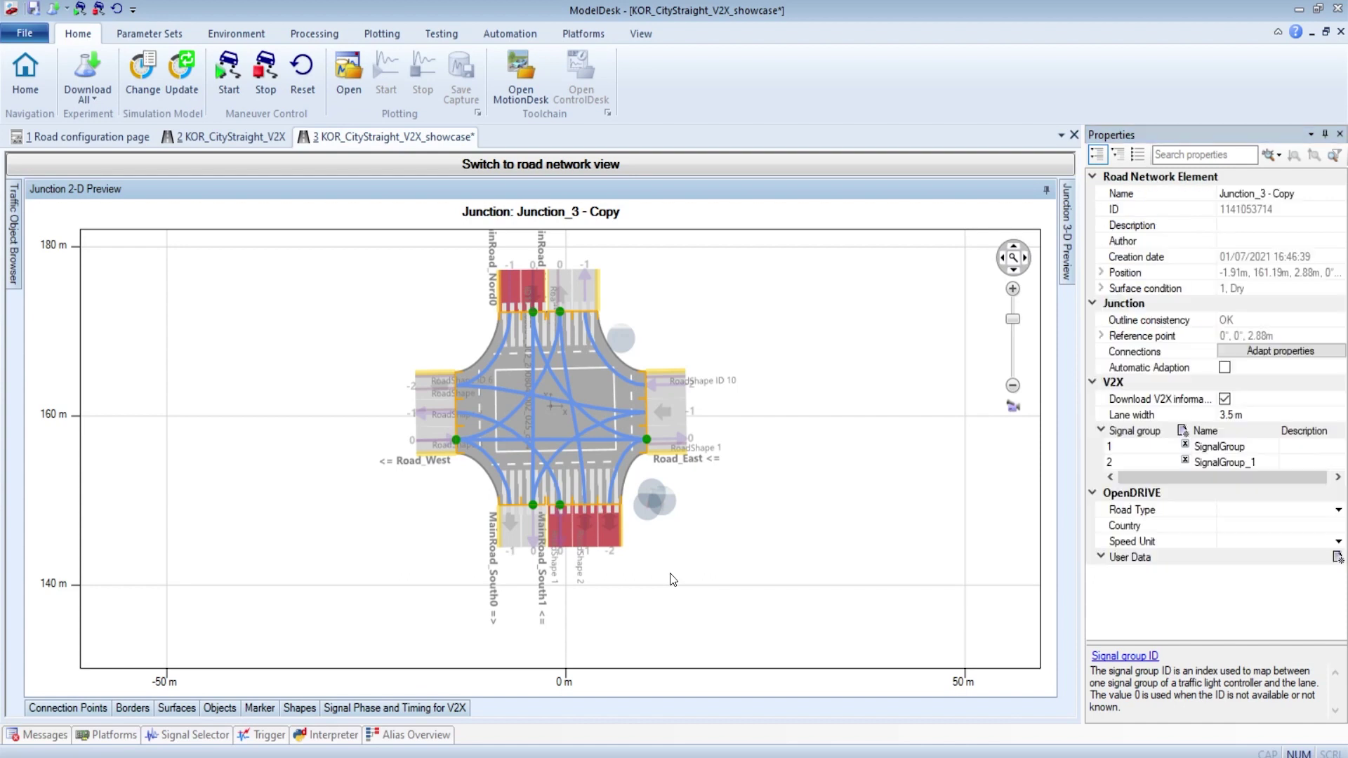
# - Select the east and west lanes together and set their Signal group ID to 2
pyautogui.click(682, 385)
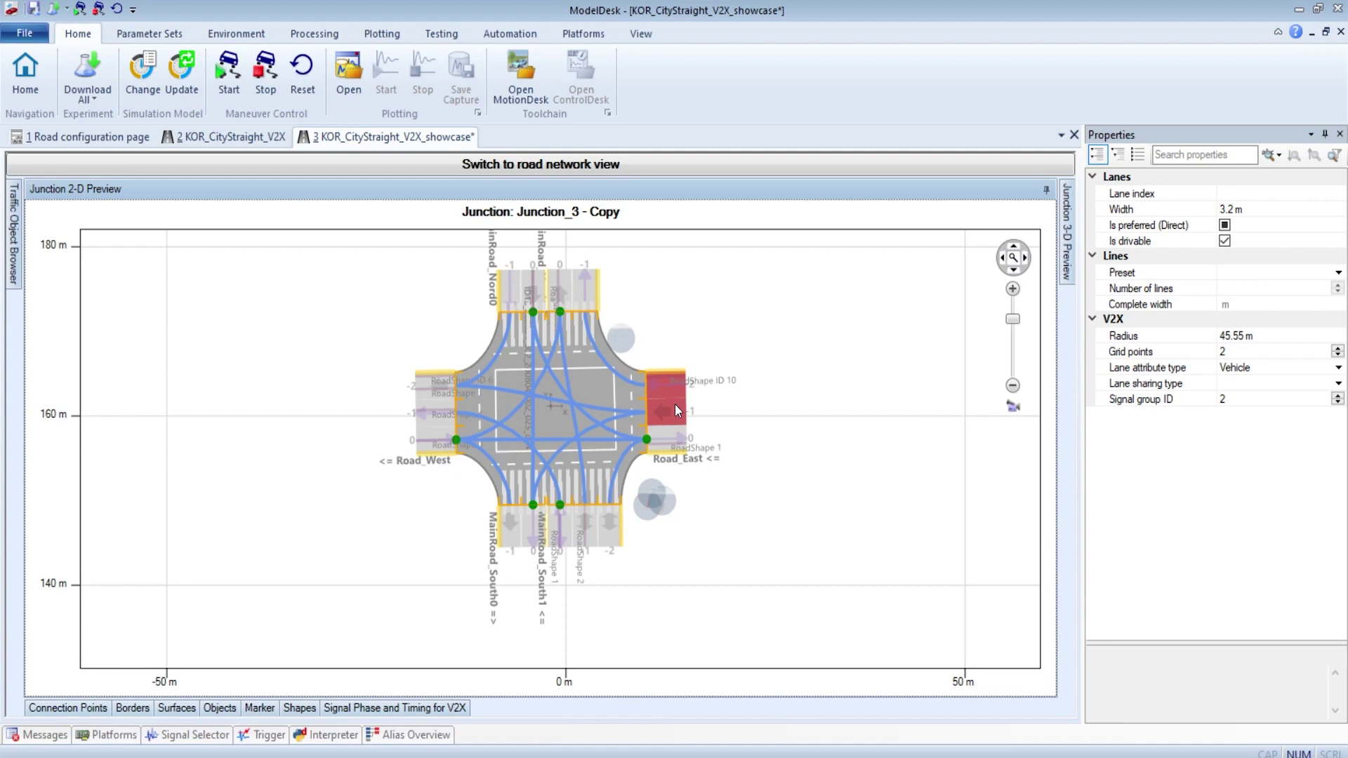
pyautogui.keyDown('ctrl'); pyautogui.click(431, 446); pyautogui.keyUp('ctrl')
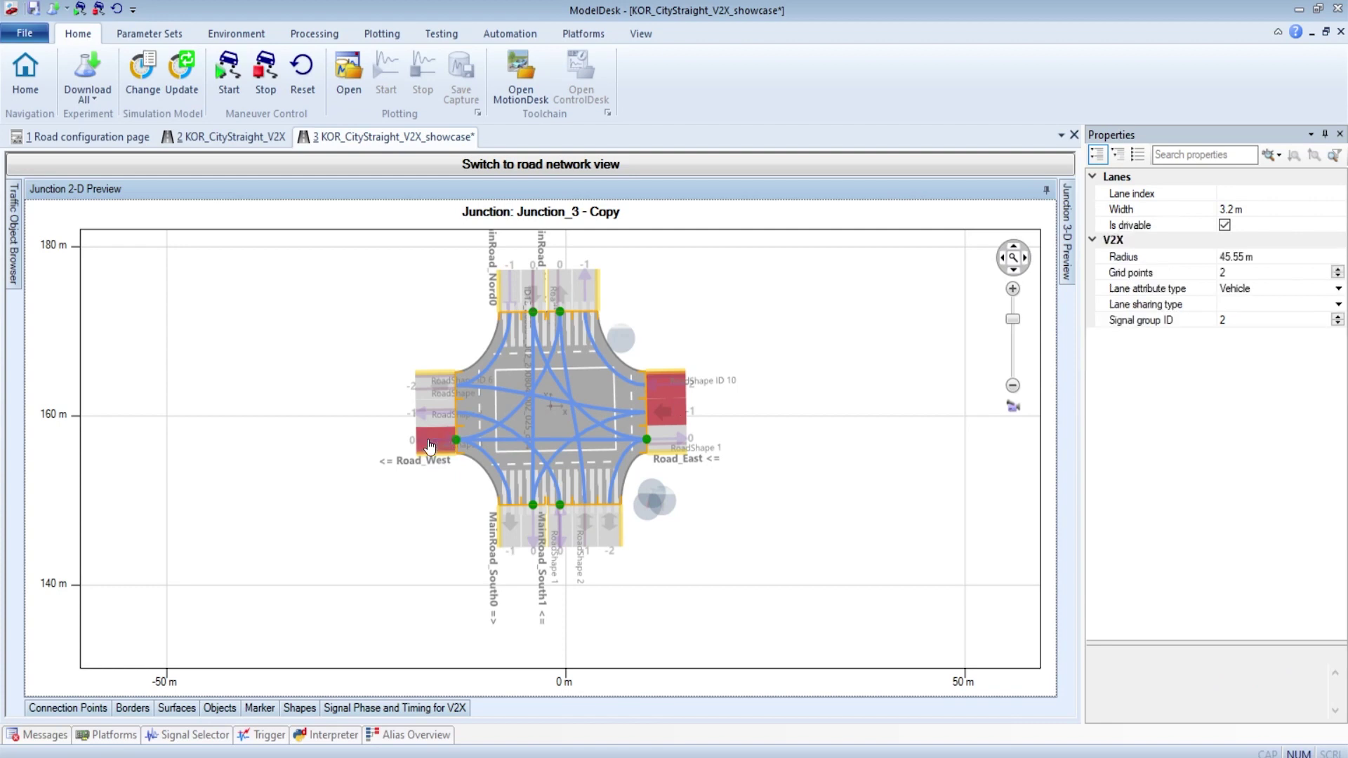
pyautogui.click(1259, 320)
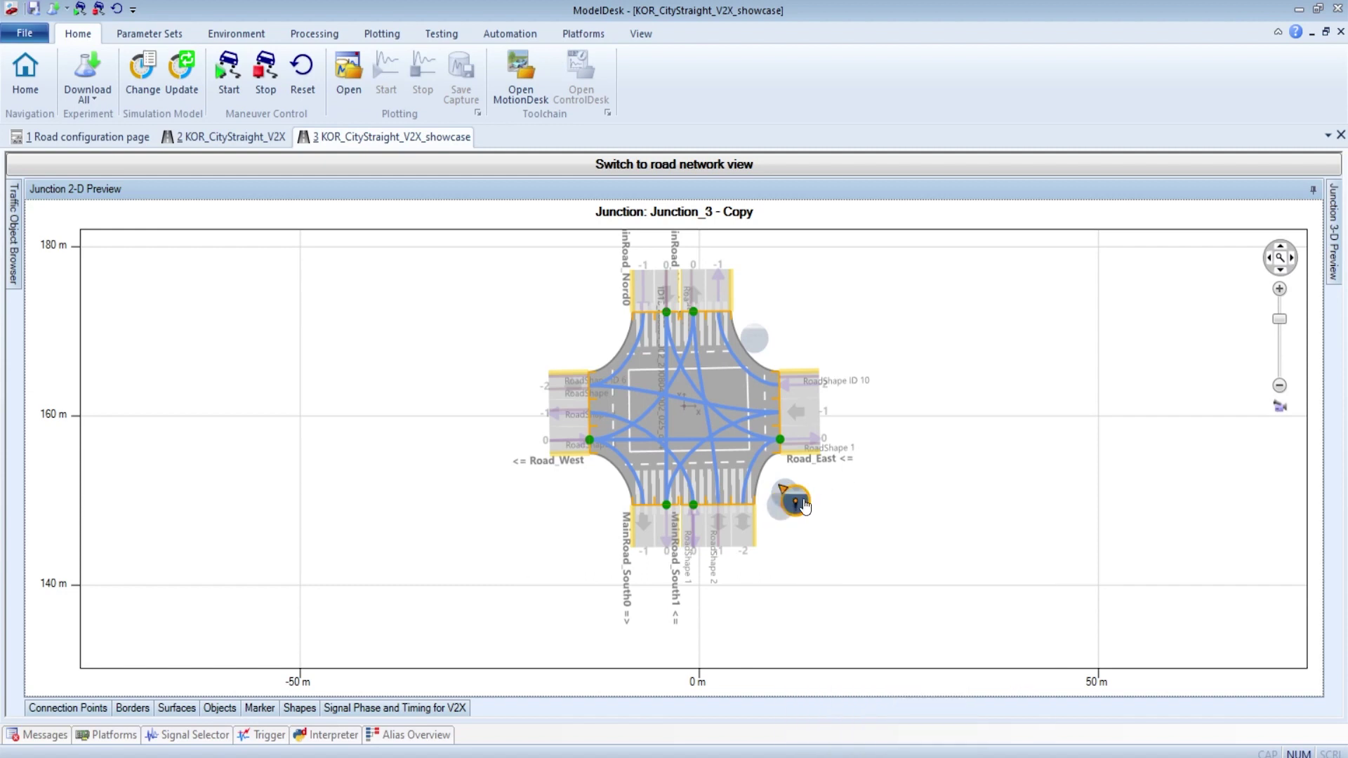
pyautogui.click(784, 495)
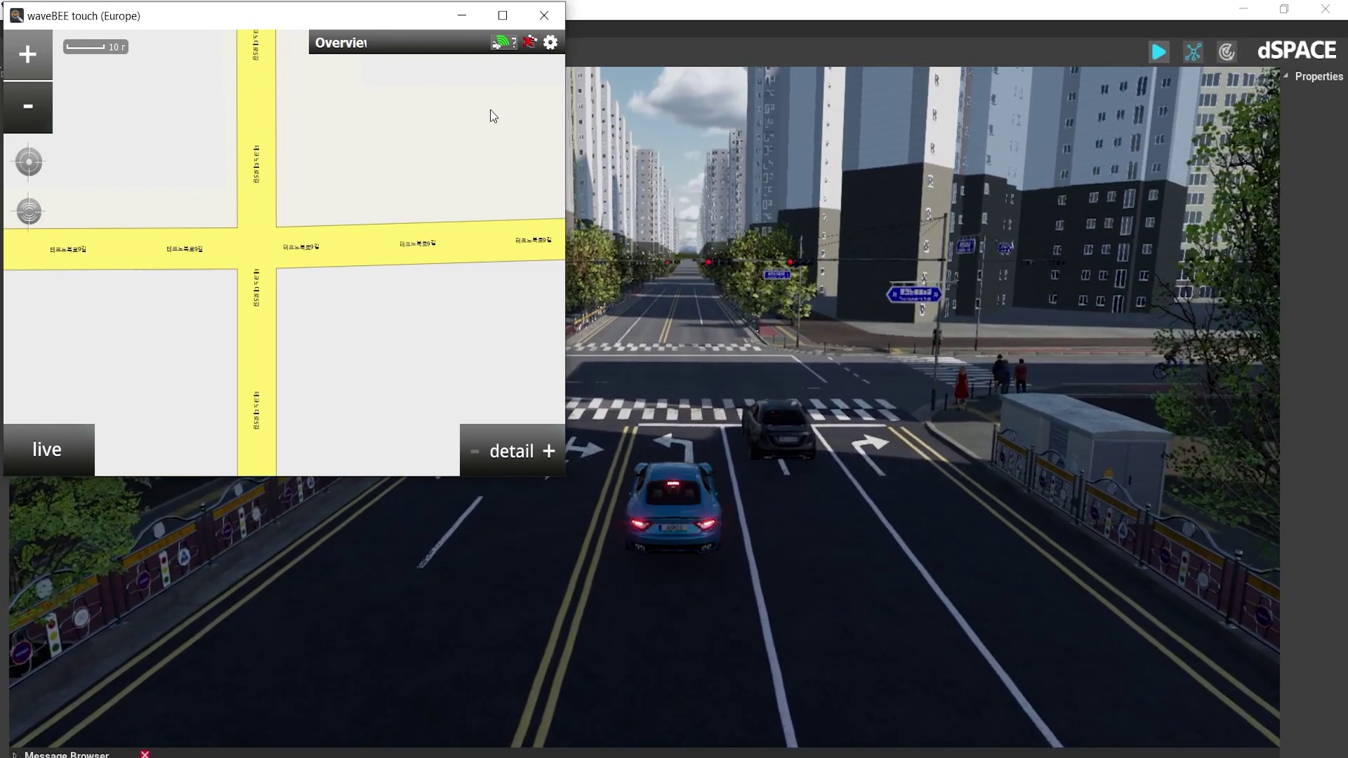
# - Maximize waveBEE touch, enable SPATEM and MAPEM in V2X Messages settings, and zoom in
pyautogui.click(503, 15)
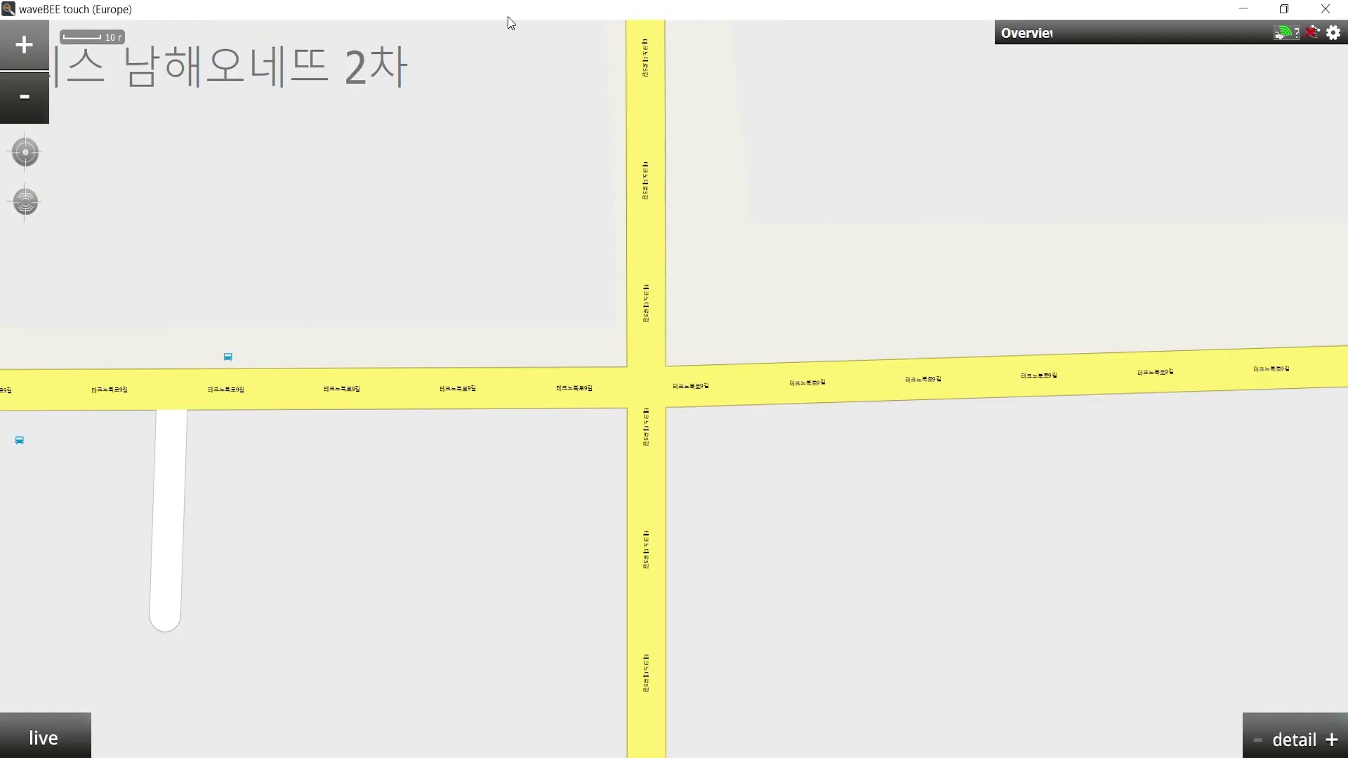
pyautogui.click(1329, 42)
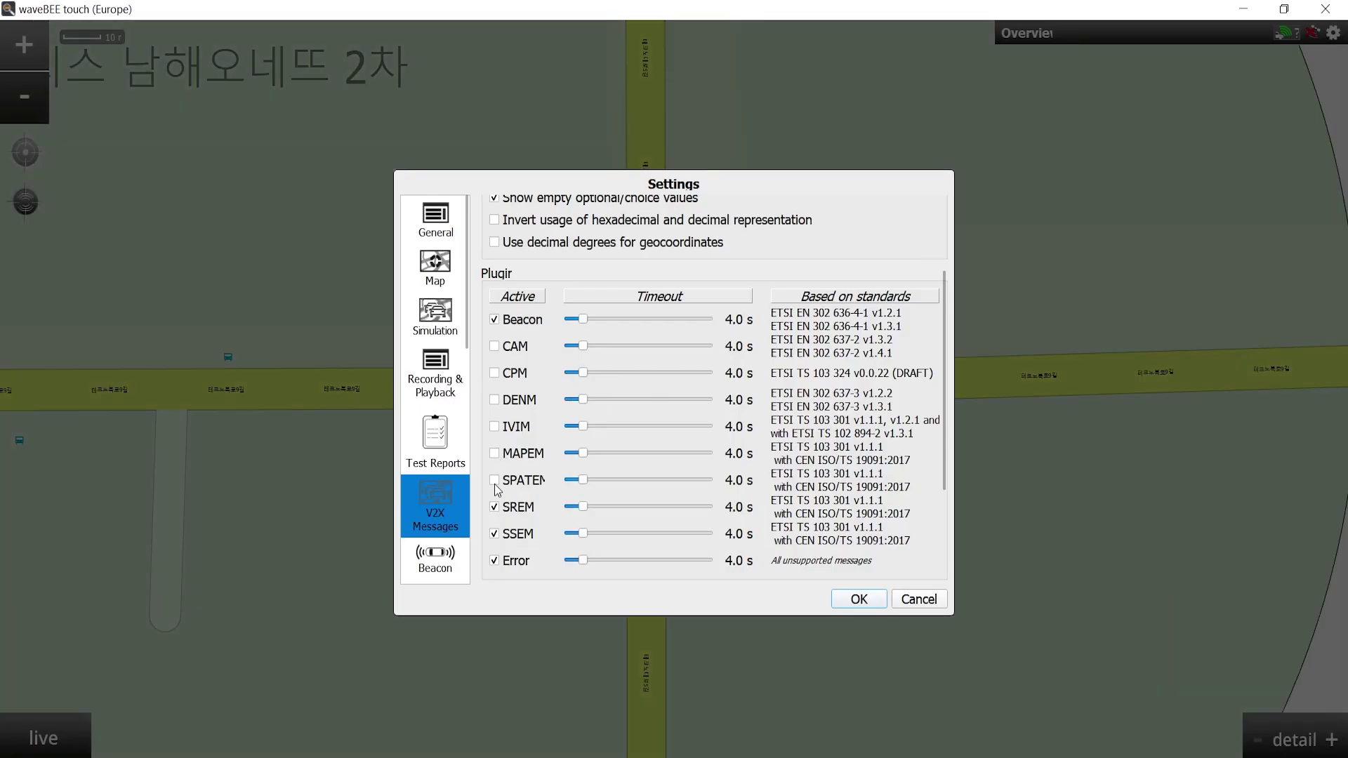
pyautogui.click(495, 480)
pyautogui.click(495, 455)
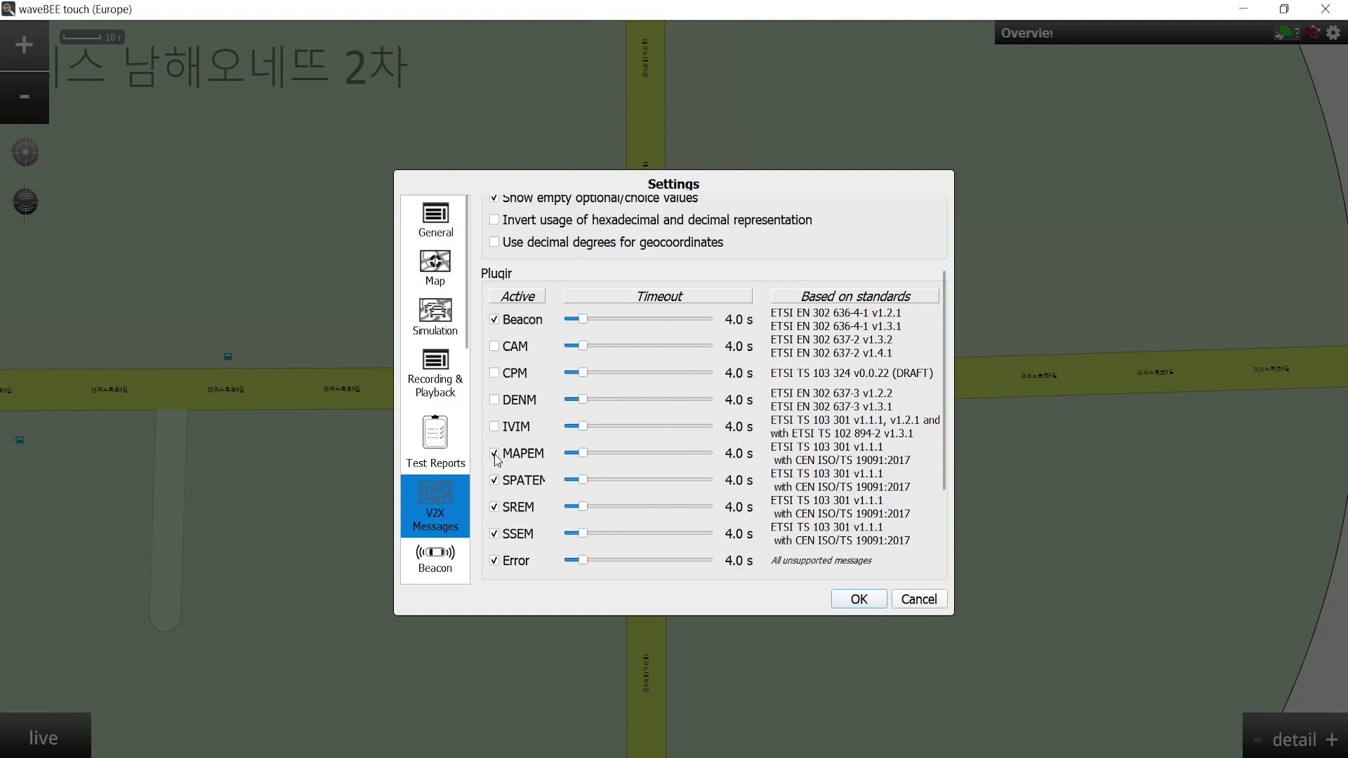
pyautogui.click(858, 600)
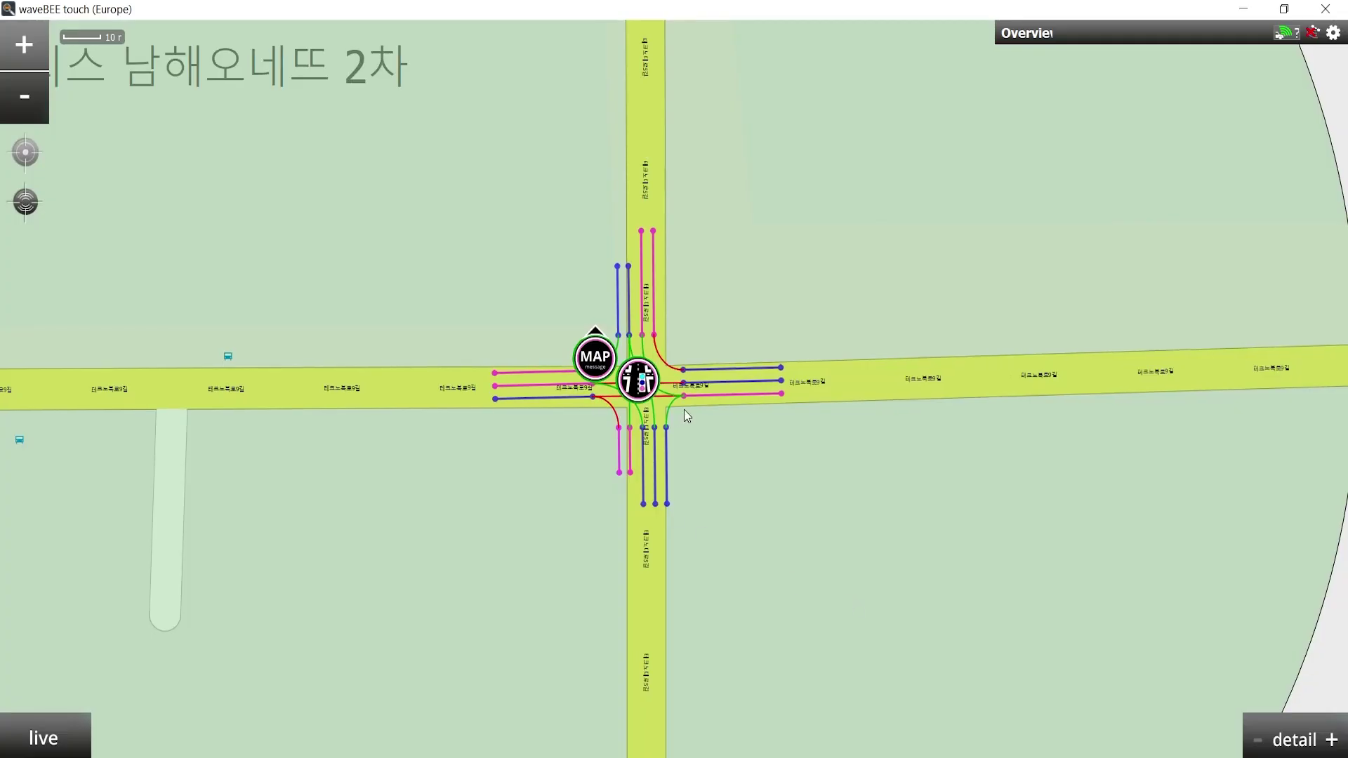
pyautogui.scroll(3, 680, 415)
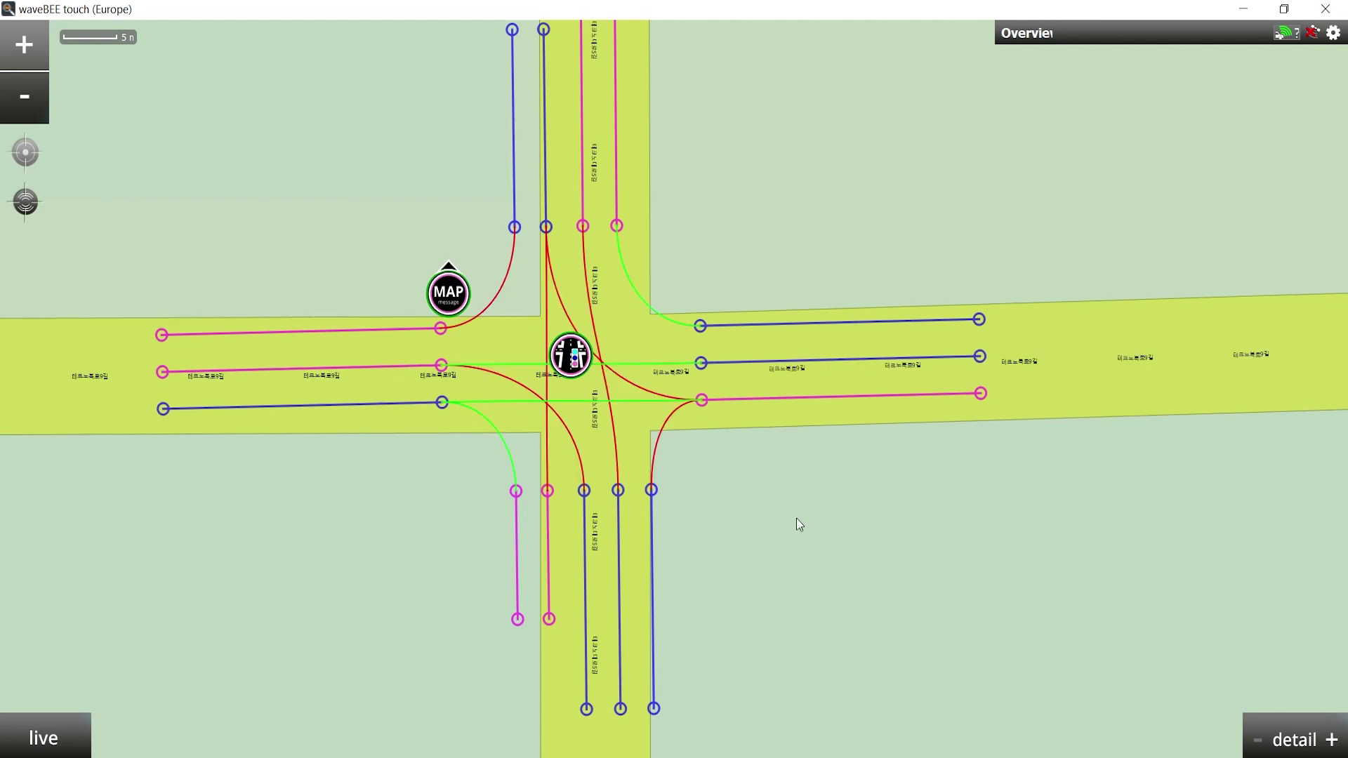
# - Enable CAM, then CPM, in waveBEE touch's V2X Messages settings
pyautogui.click(1334, 34)
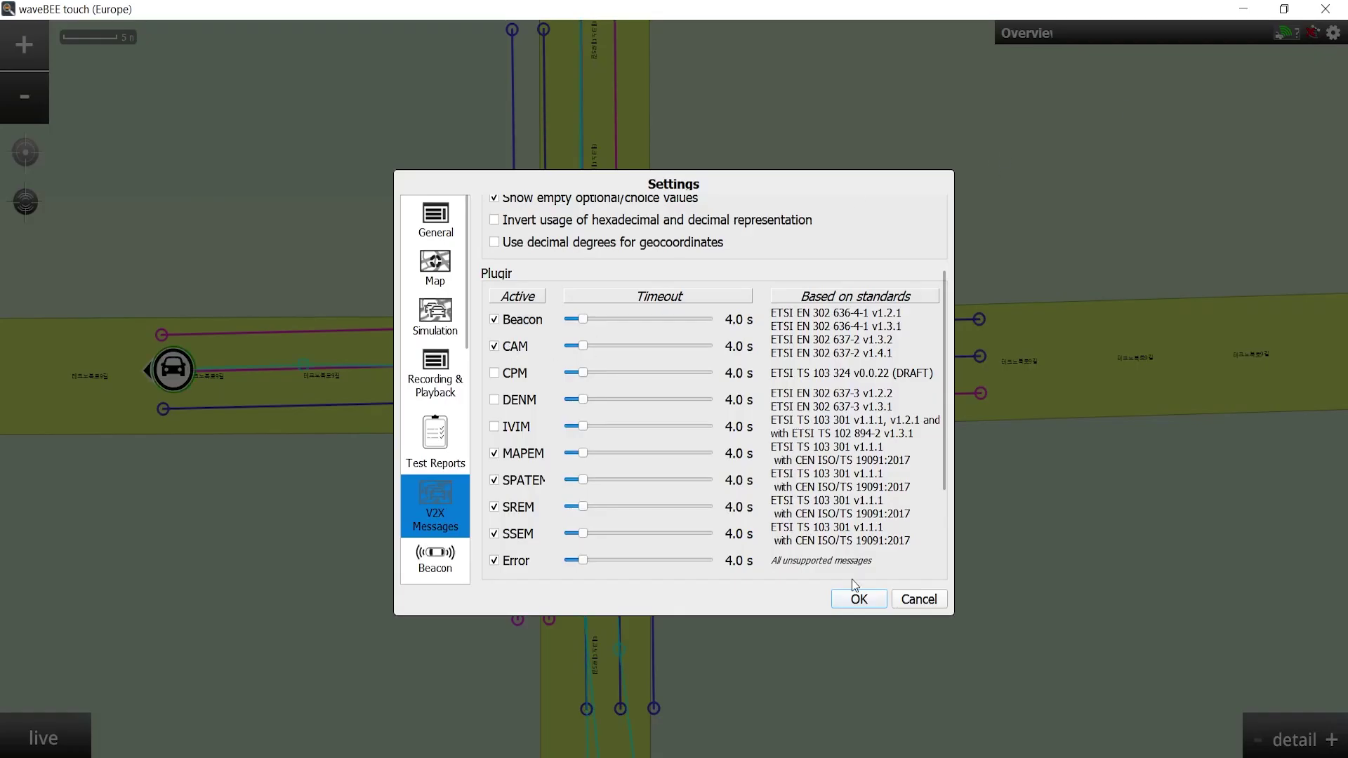
pyautogui.click(859, 600)
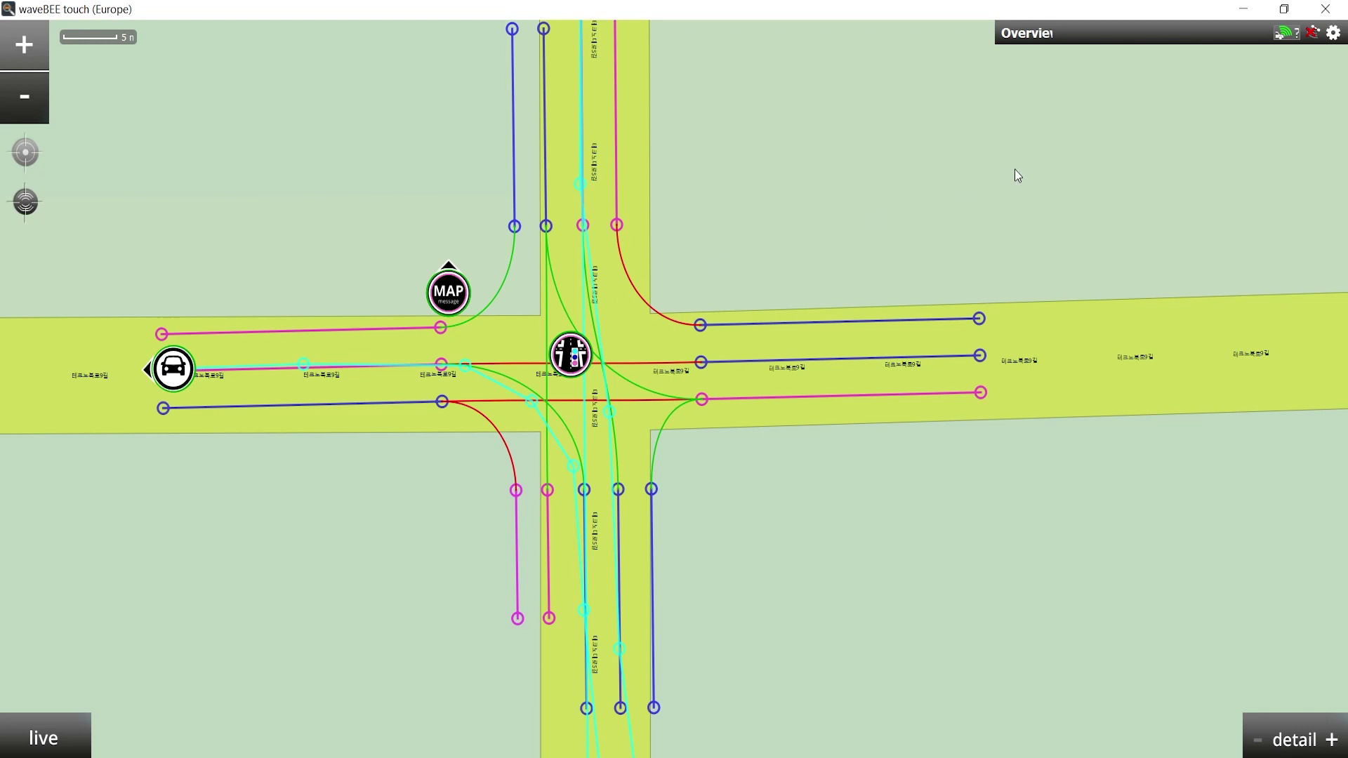
pyautogui.click(1338, 36)
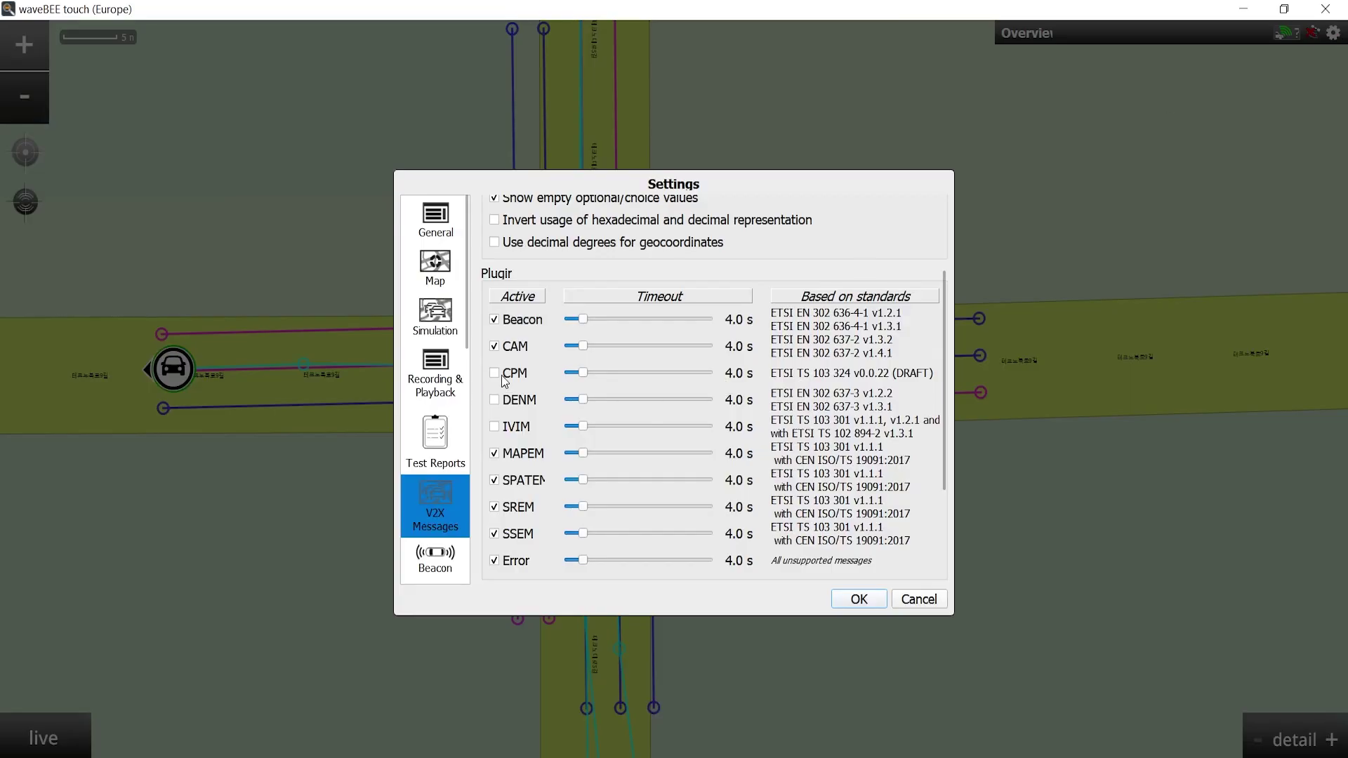
pyautogui.click(871, 601)
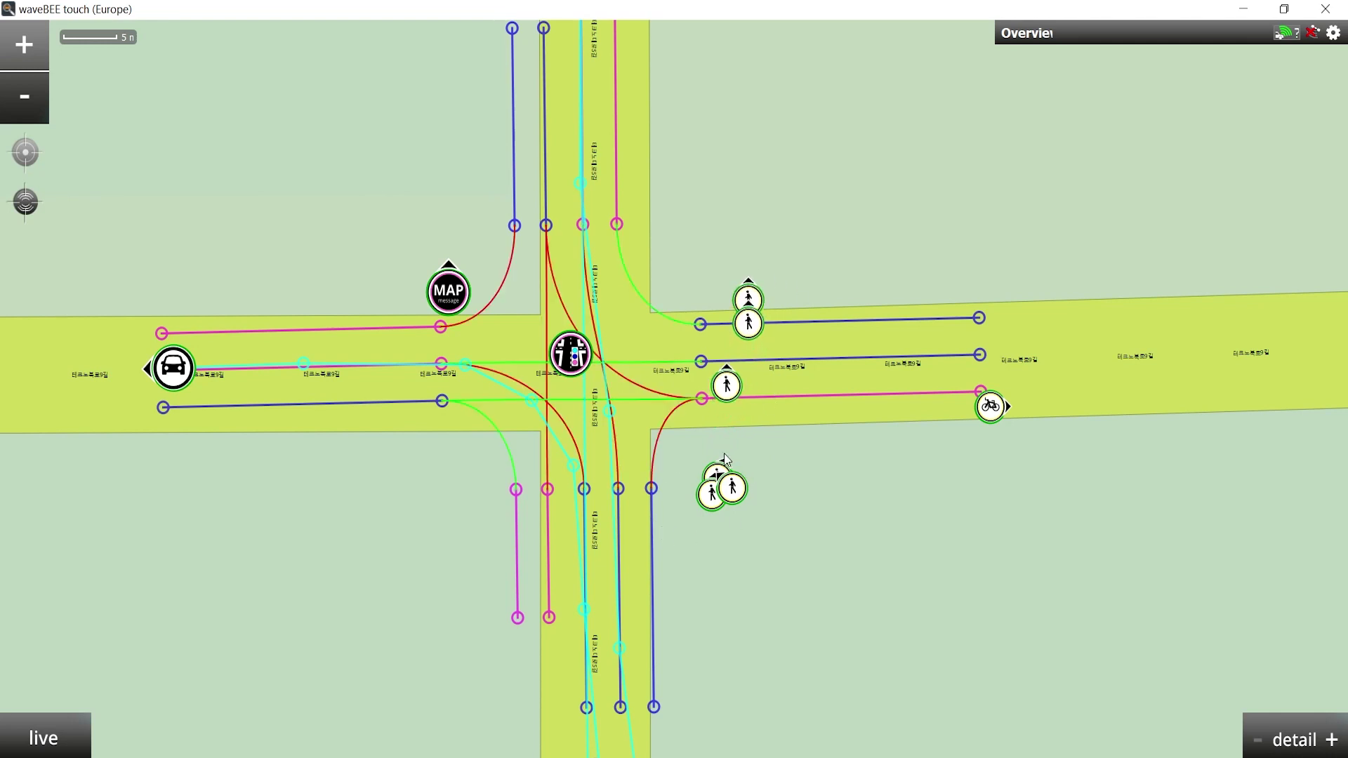
# - Switch AURELION's observer camera to RSU_Smart_Camera, then go back to the waveBEE touch map
pyautogui.click(961, 751)
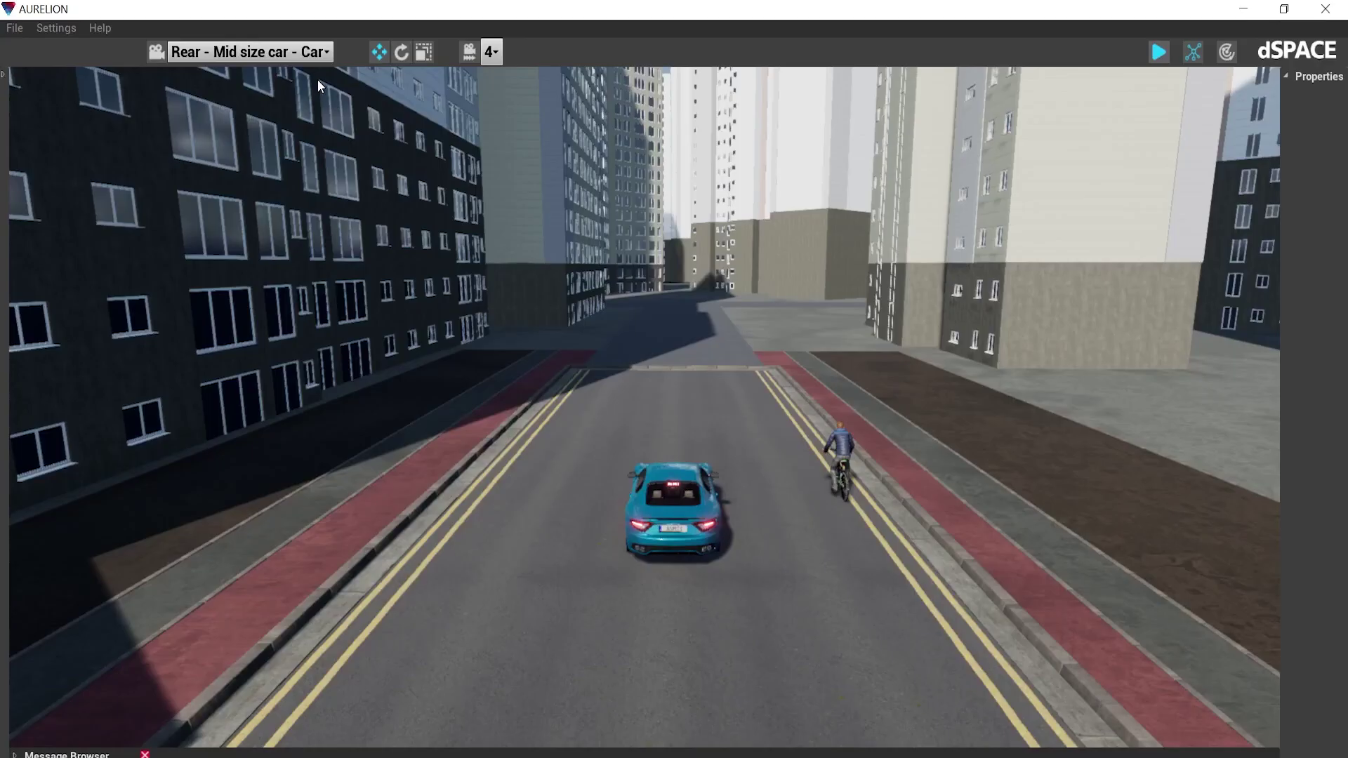
pyautogui.click(323, 52)
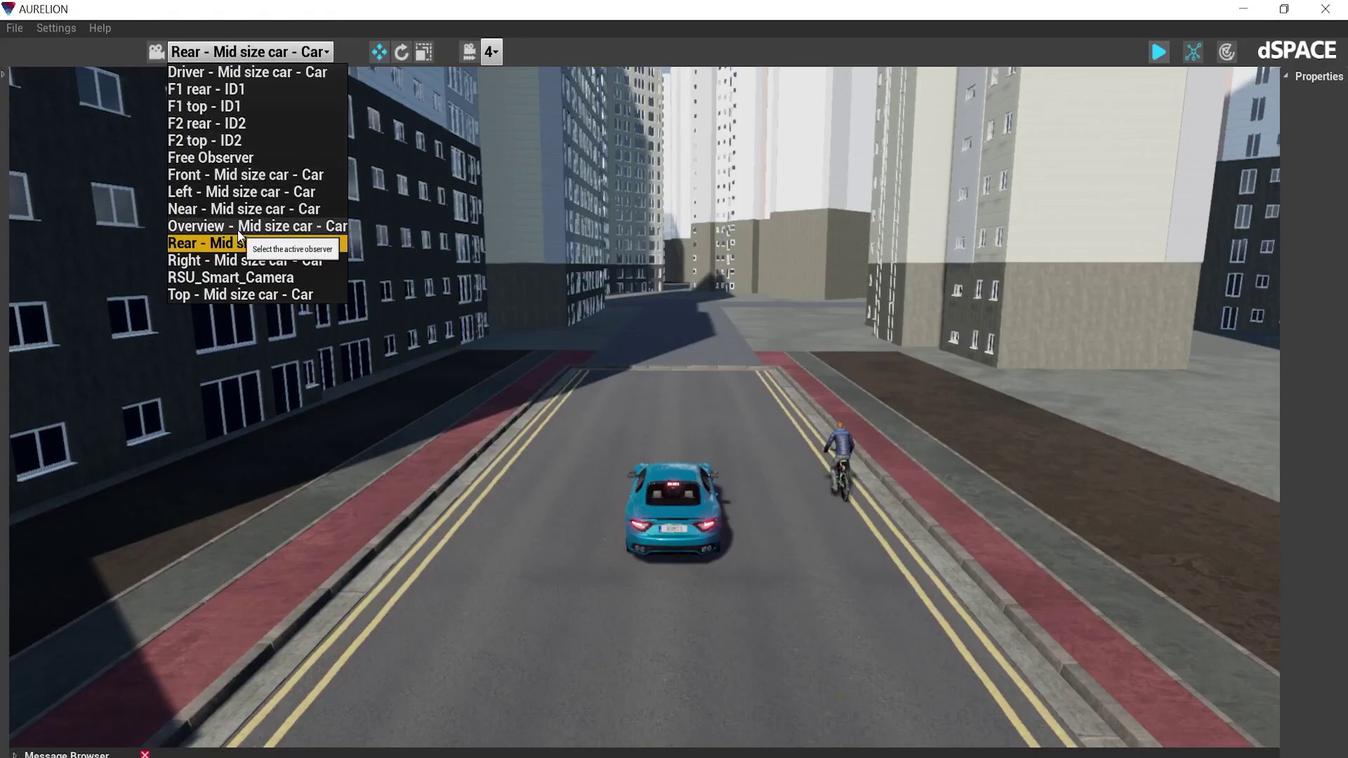
pyautogui.click(239, 280)
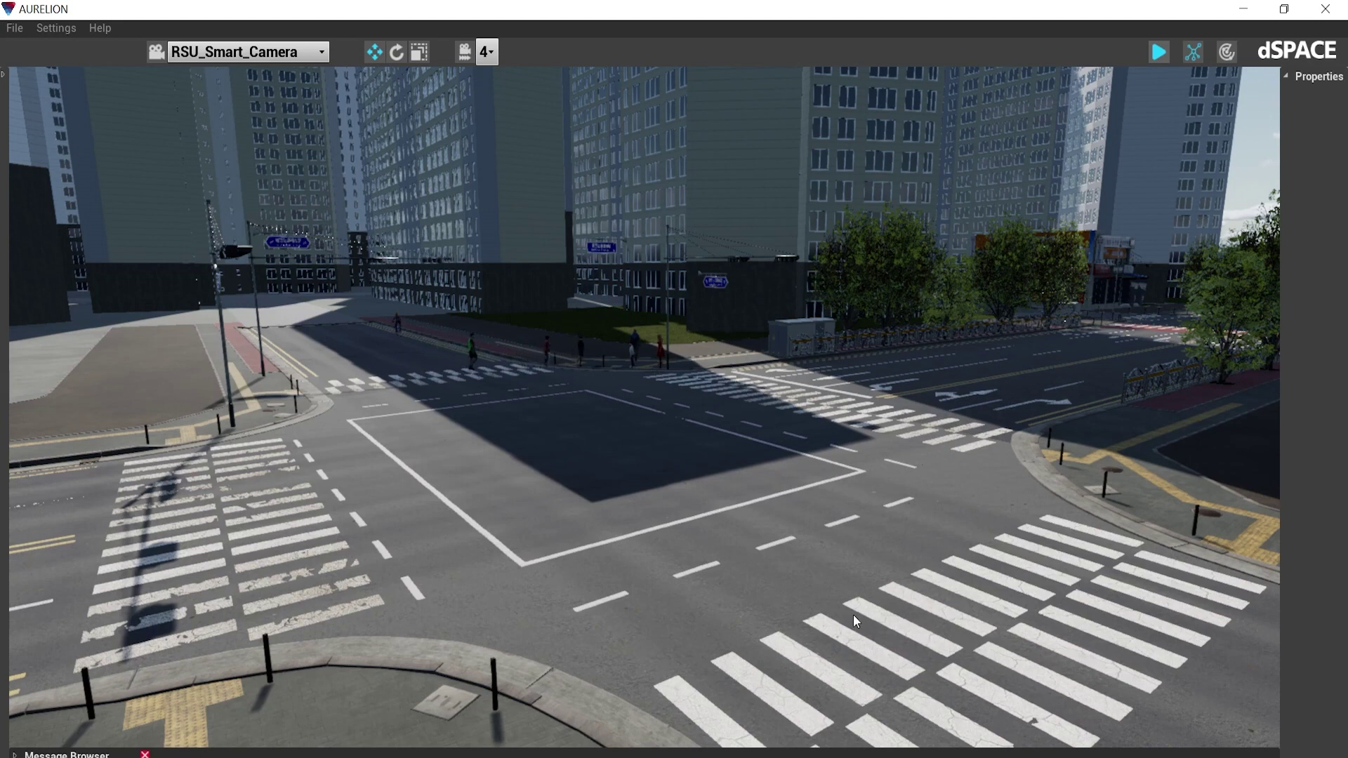
pyautogui.hotkey('alt', 'Tab')
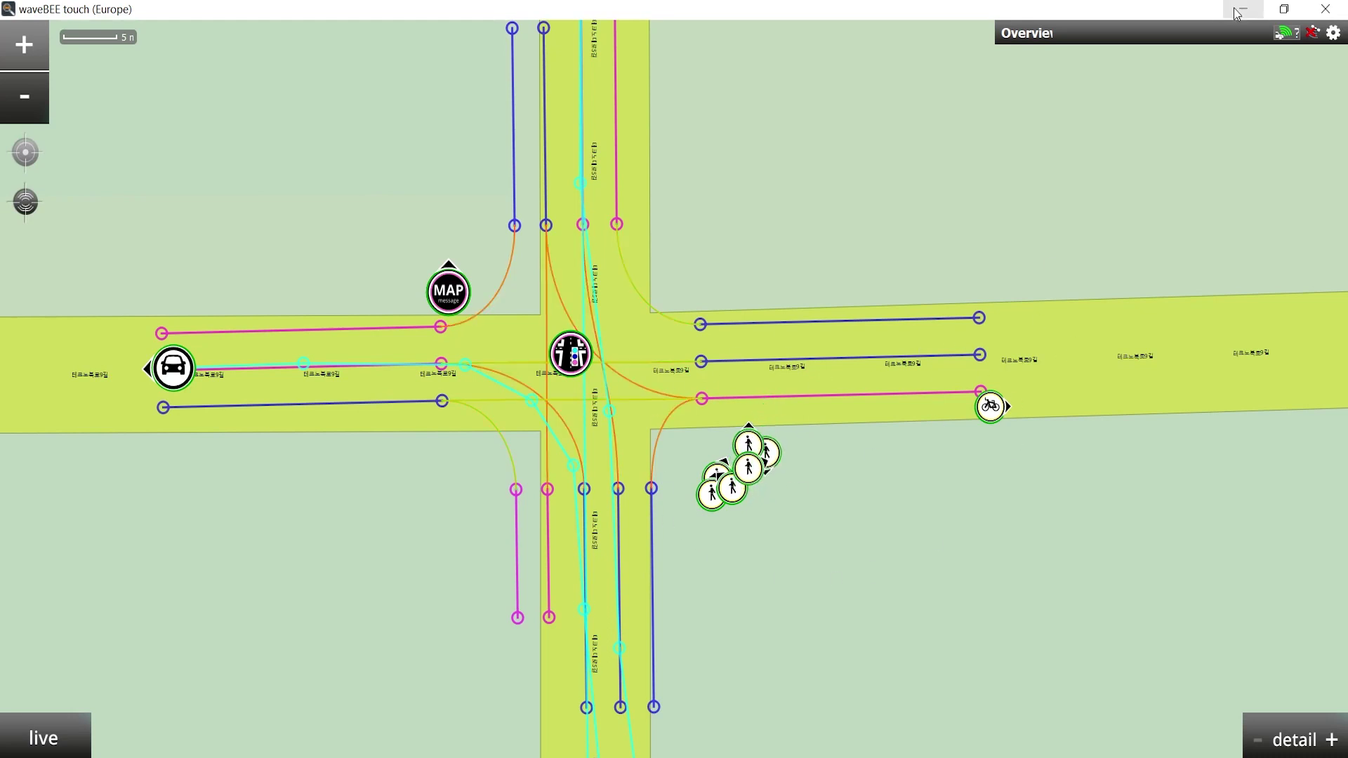
# - Shrink waveBEE touch to a small window over the 3-D scene, briefly raise ModelDesk, and zoom in the map
pyautogui.click(1284, 17)
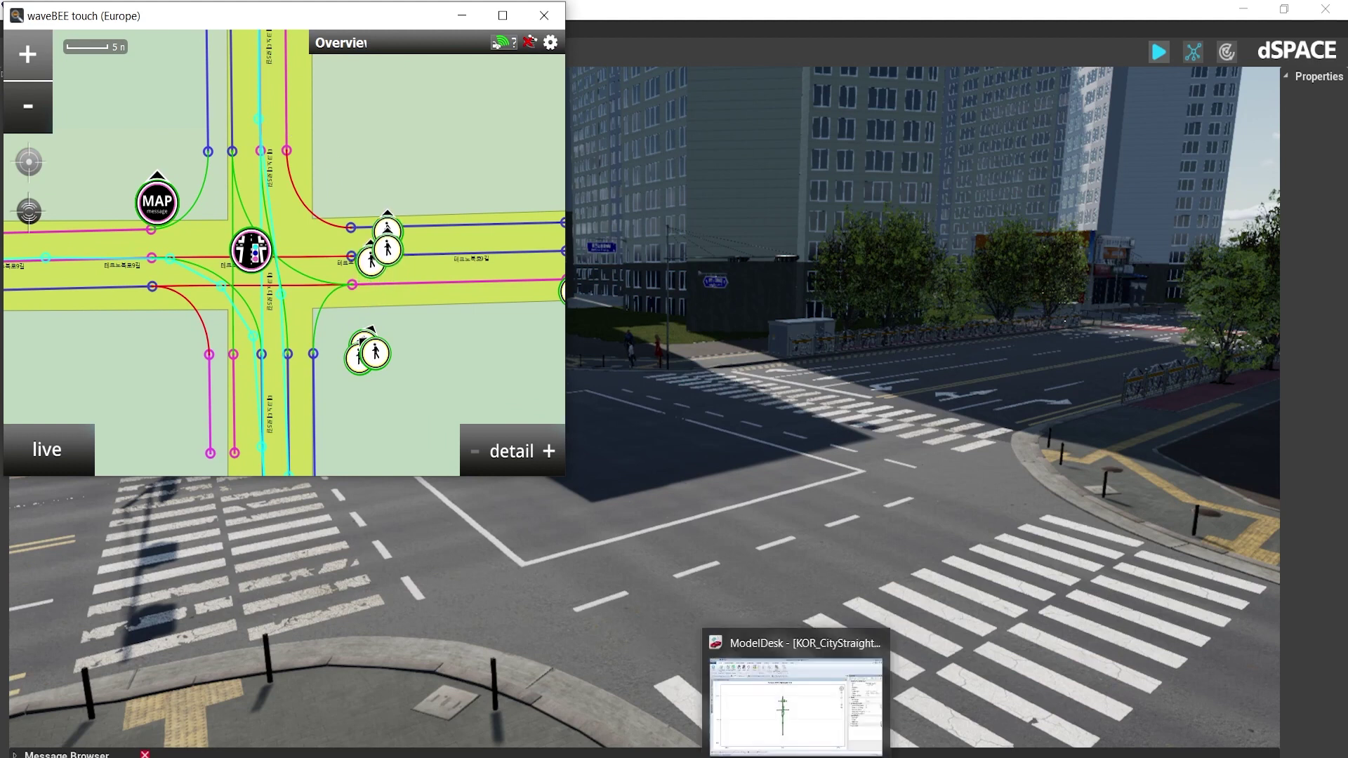
pyautogui.click(796, 756)
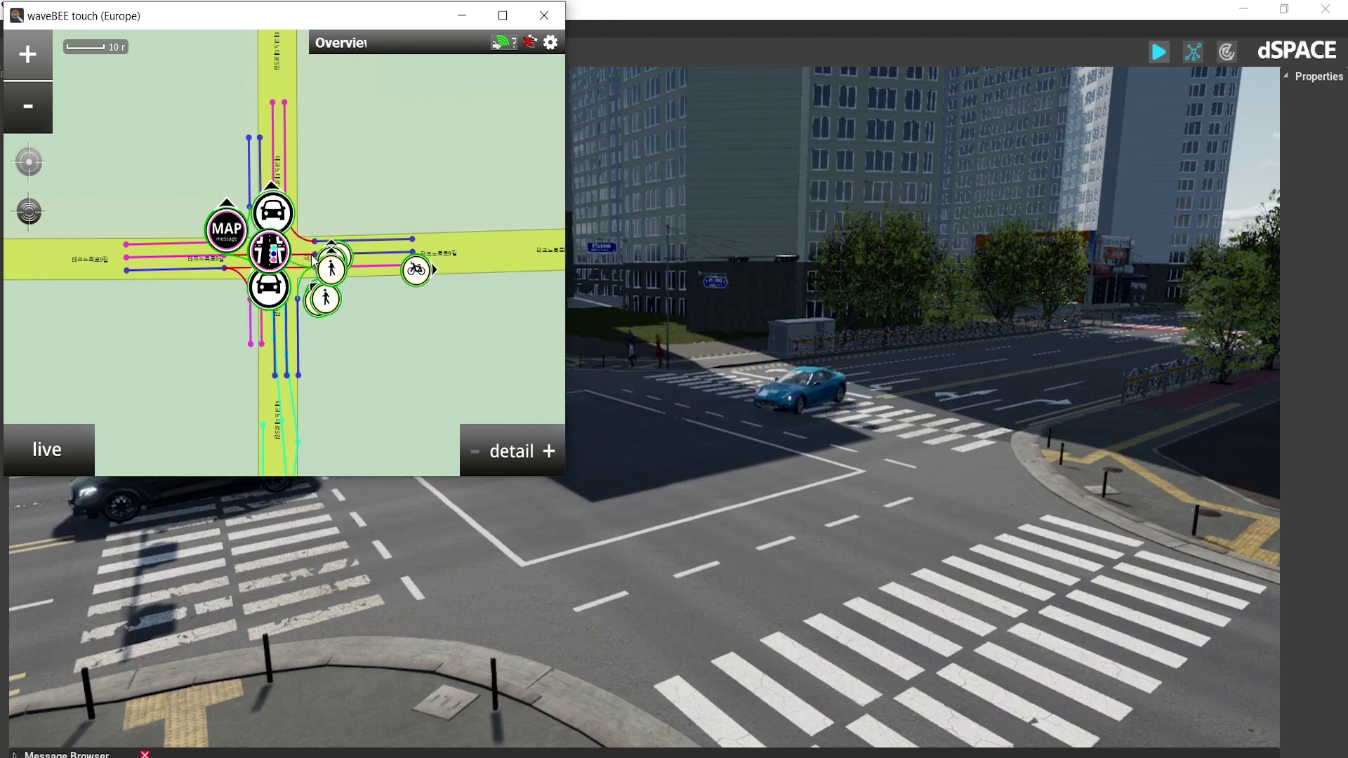
pyautogui.scroll(1, 314, 261)
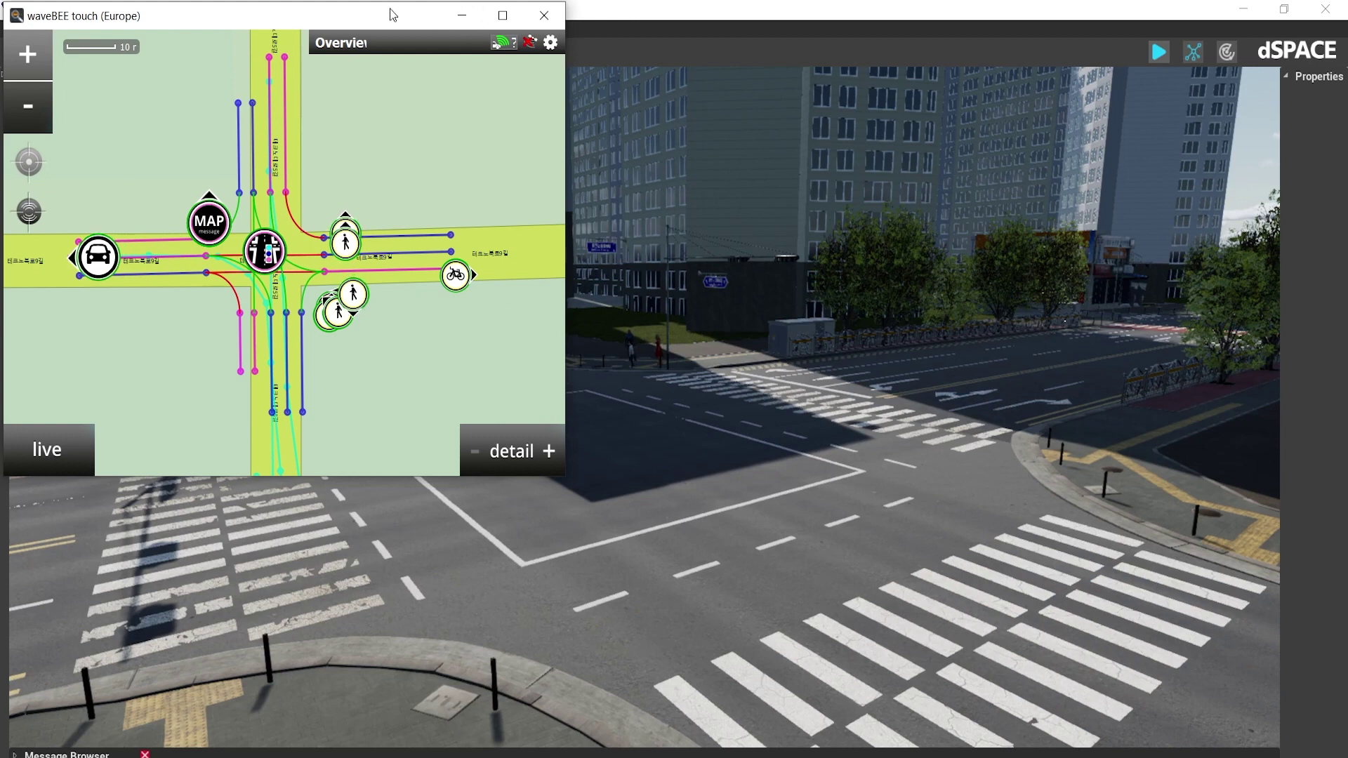
# - Move the waveBEE touch window from the top-left to the centre-right of the screen
pyautogui.moveTo(389, 10); pyautogui.dragTo(1007, 126)
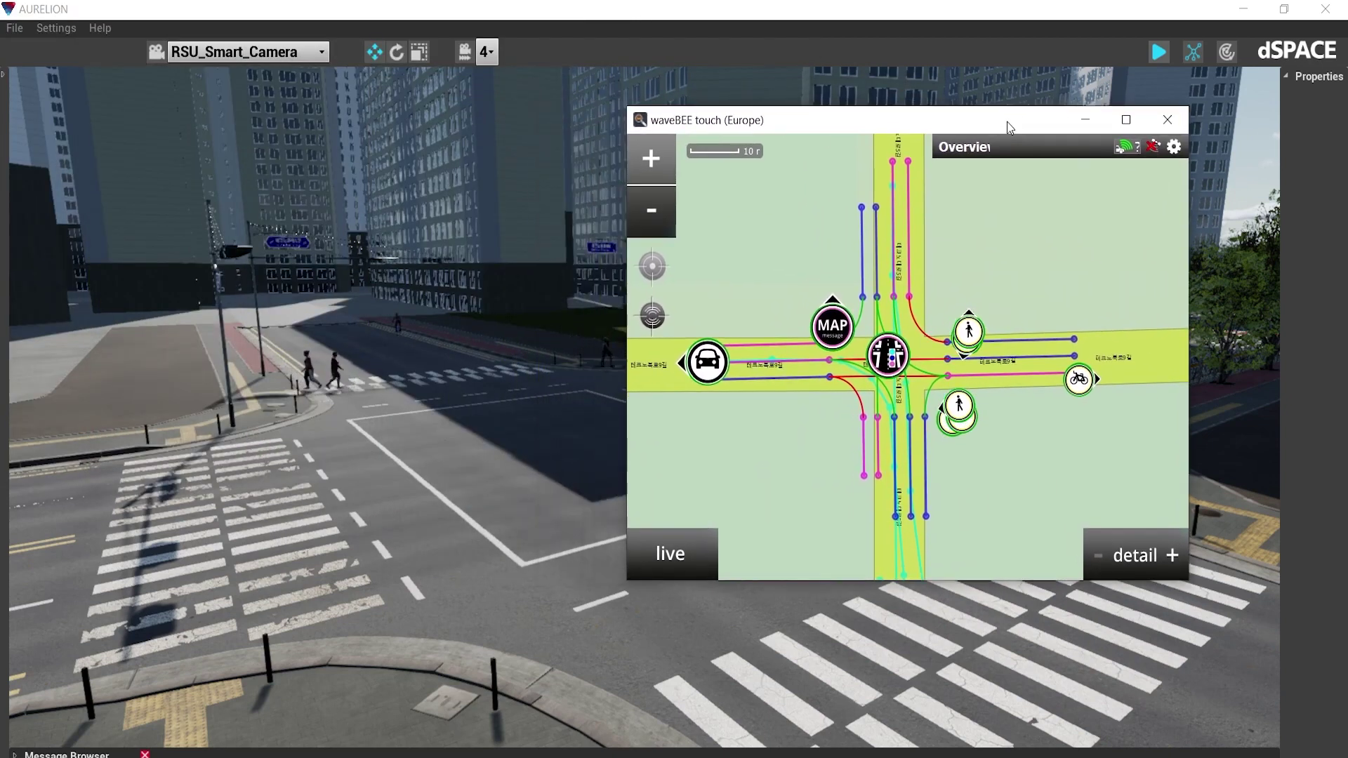